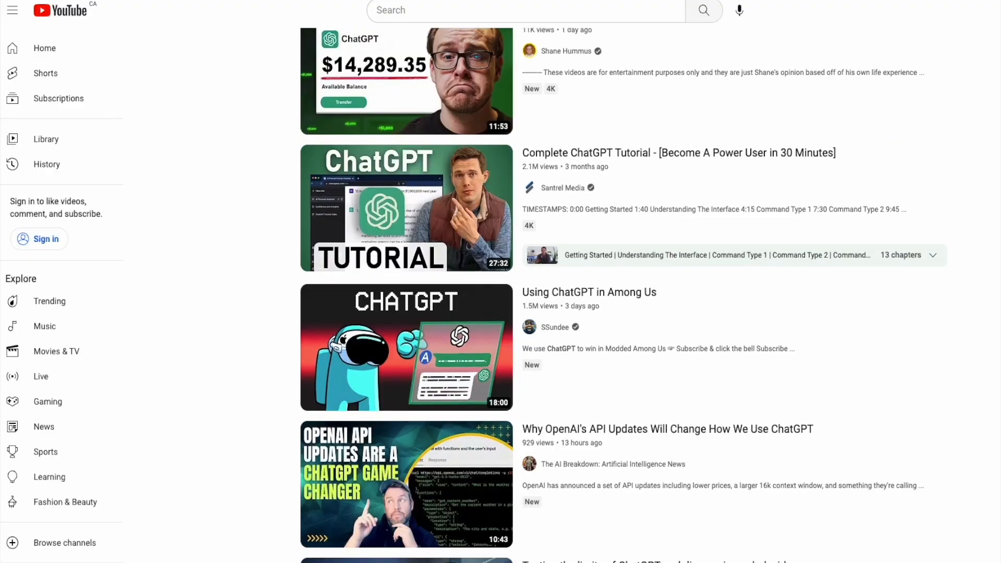
{"action": "scroll", "coordinate": [623, 292], "scroll_direction": "down", "scroll_amount": 5}
{"action": "scroll", "coordinate": [623, 292], "scroll_direction": "down", "scroll_amount": 7}
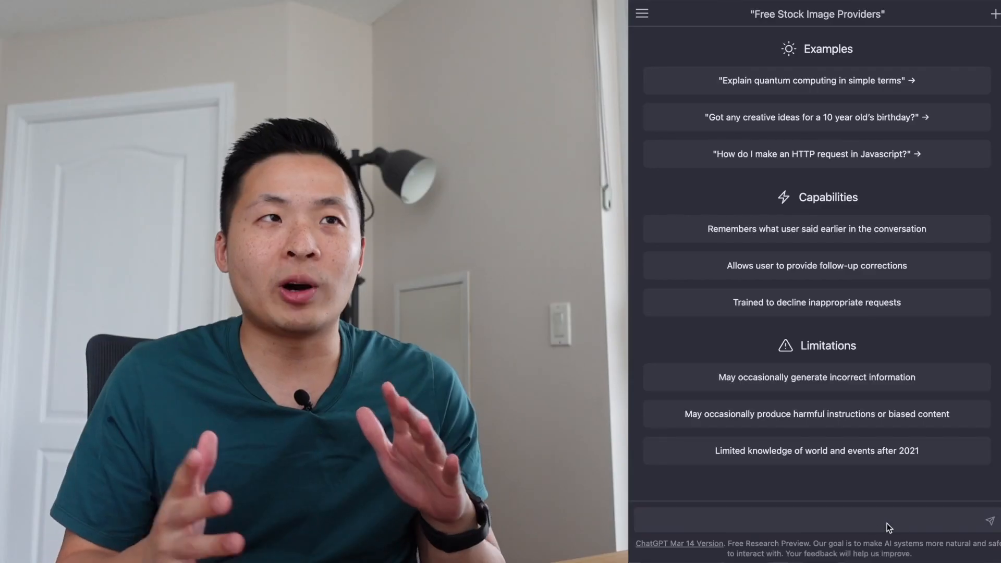
Step: Ask ChatGPT for one example of a free stock image provider beginning with the letter 'P'
{"action": "type", "text": "Hi! Can you give me one example of a free stock image providers beginning with the letter 'P'?"}
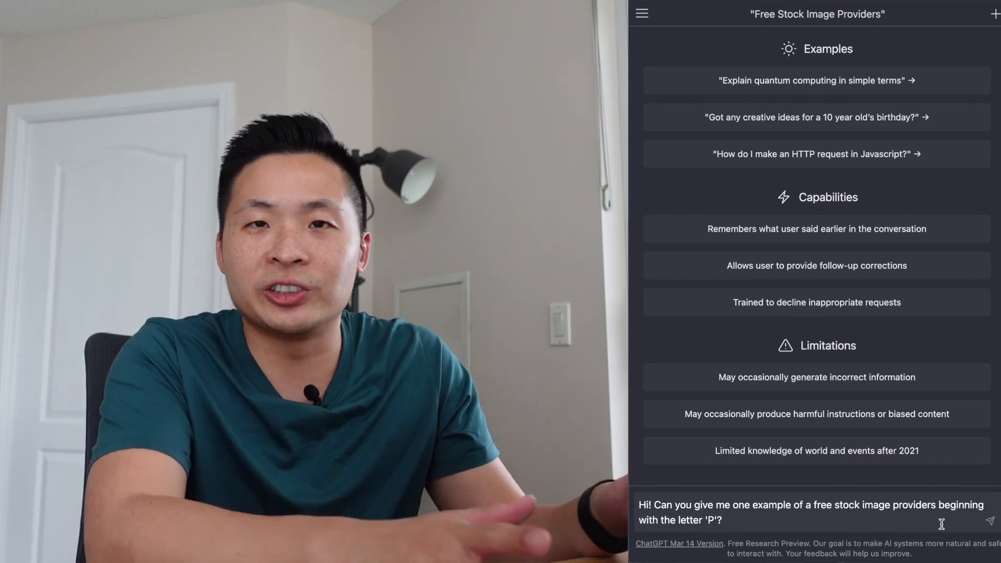
{"action": "left_click", "coordinate": [992, 522]}
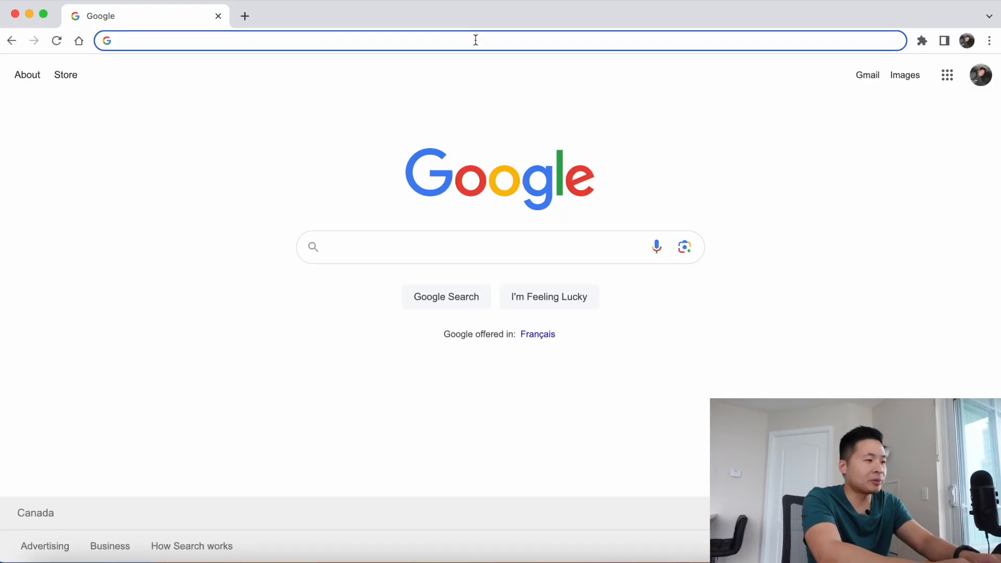
Step: Open chat.openai.com and send the question "how do i get an IT entry level job with no experience?"
{"action": "type", "text": "chat.openai.com"}
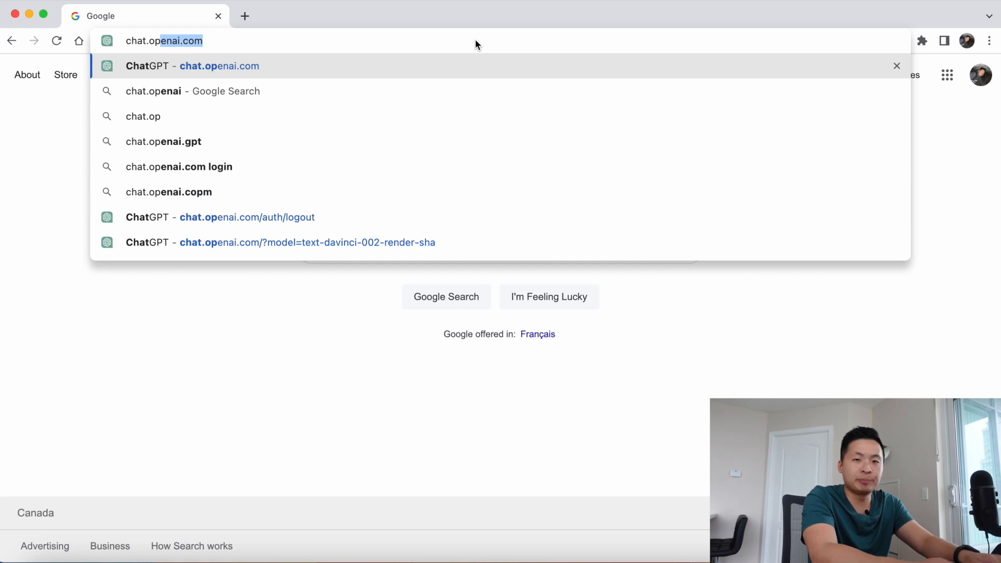
{"action": "key", "text": "Return"}
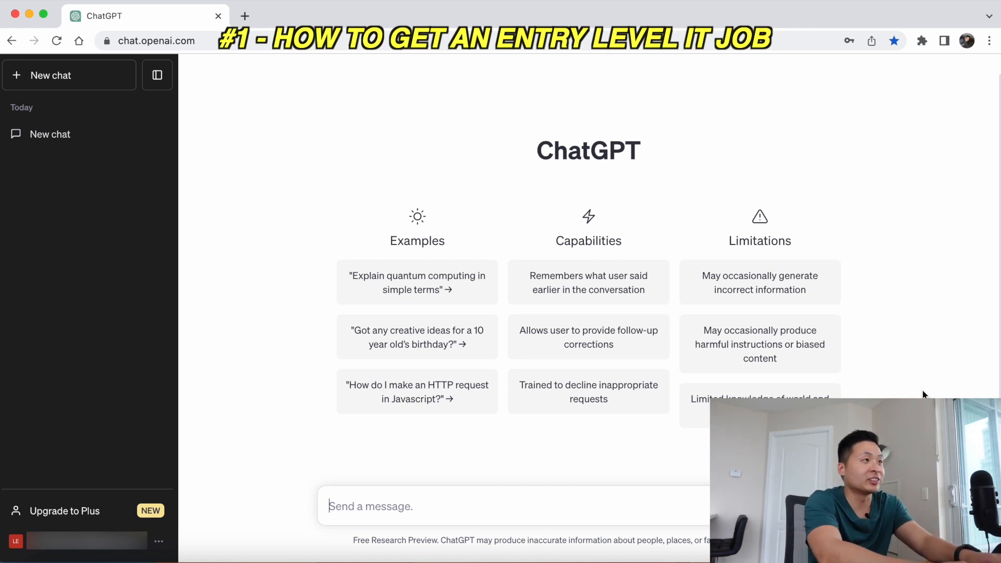
{"action": "type", "text": "how do i get an IT entry lev"}
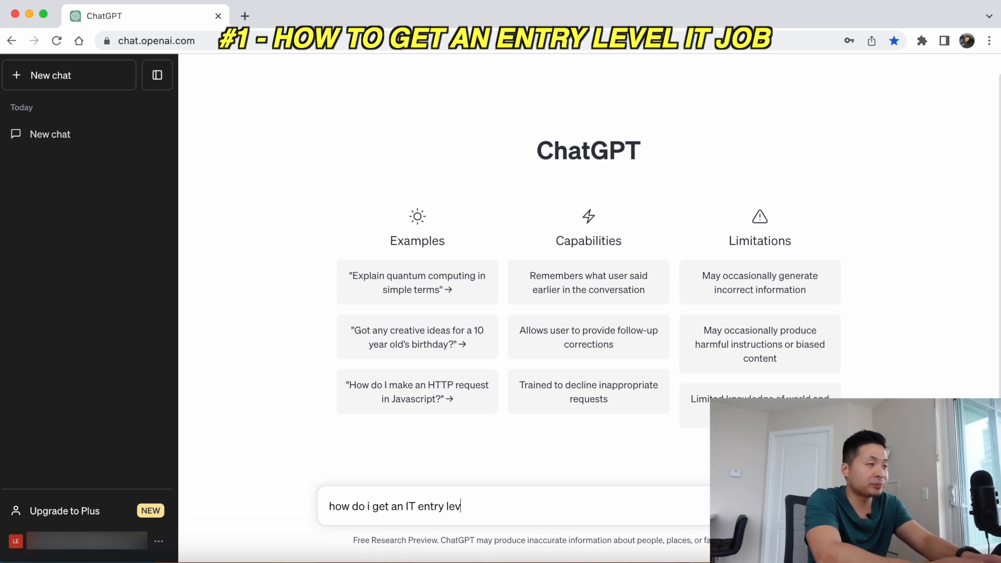
{"action": "type", "text": "el job with no "}
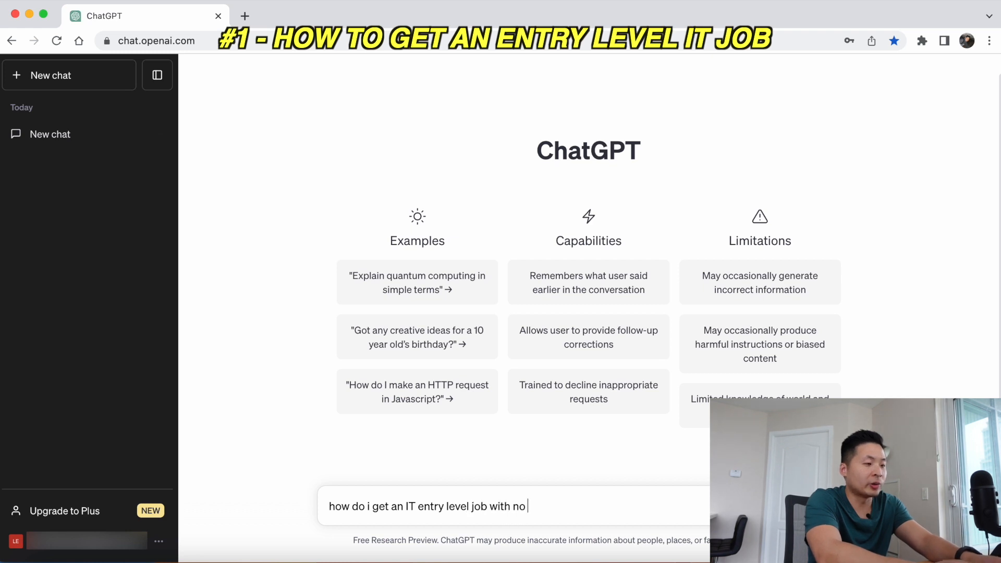
{"action": "type", "text": "experience?"}
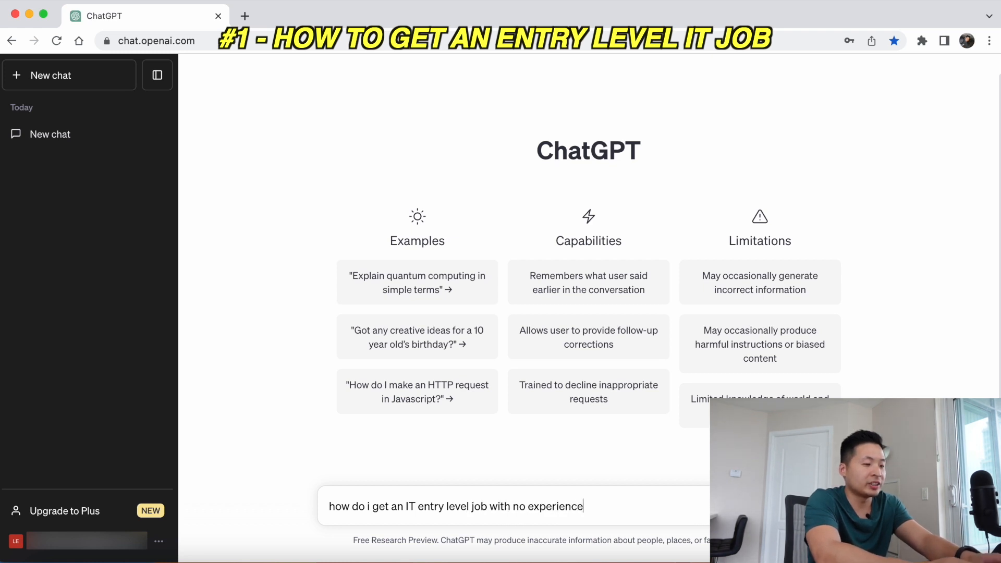
{"action": "key", "text": "Return"}
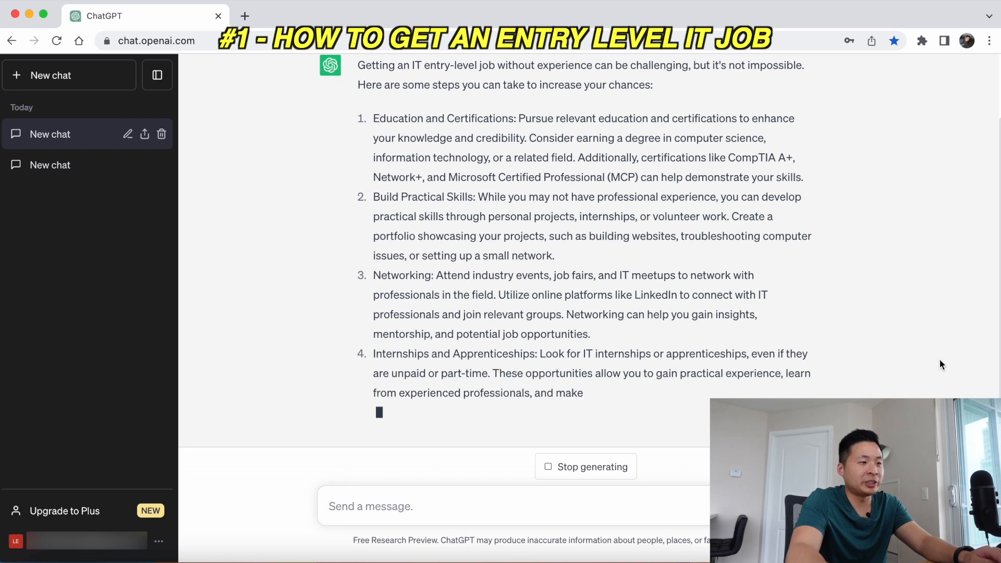
Step: Read through the job advice and send the prompt "Can you create me an entry level IT resume template"
{"action": "scroll", "coordinate": [940, 342], "scroll_direction": "up", "scroll_amount": 3}
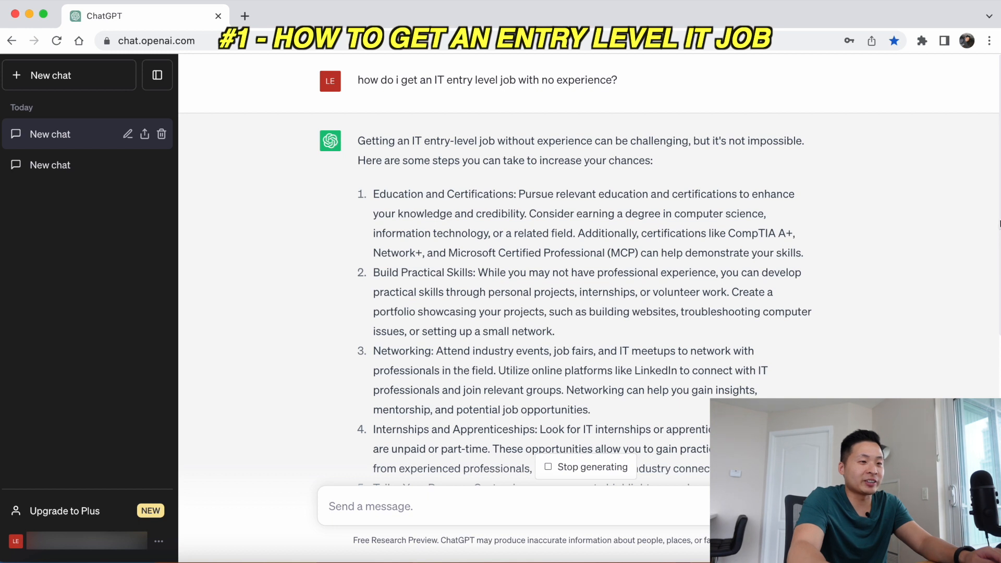
{"action": "scroll", "coordinate": [588, 272], "scroll_direction": "down", "scroll_amount": 1}
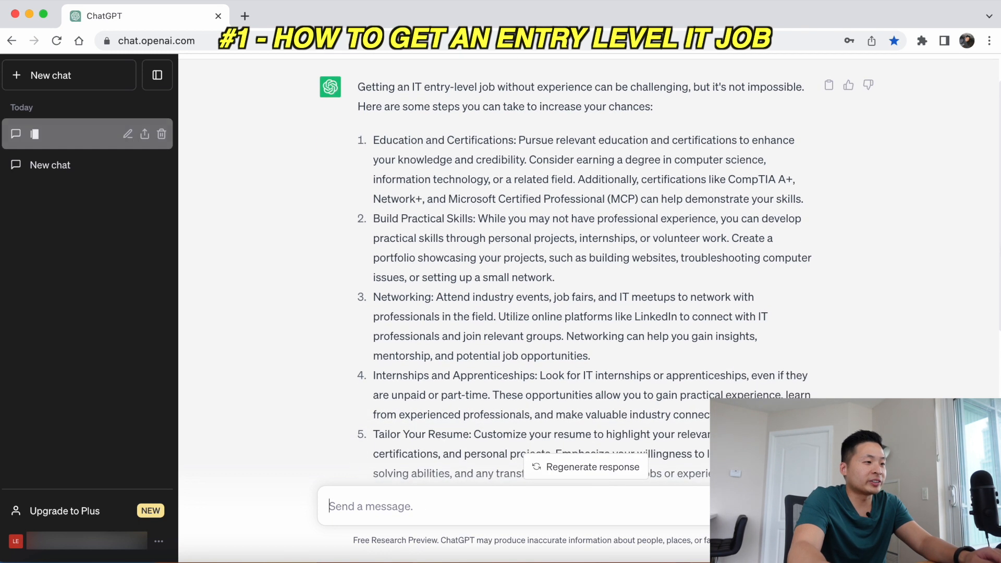
{"action": "scroll", "coordinate": [588, 271], "scroll_direction": "down", "scroll_amount": 3}
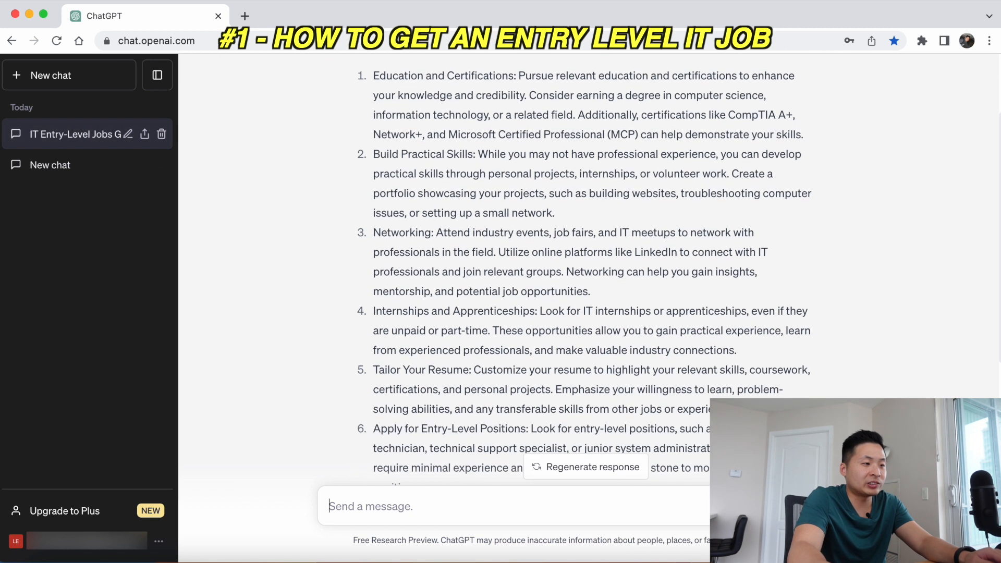
{"action": "scroll", "coordinate": [849, 271], "scroll_direction": "up", "scroll_amount": 5}
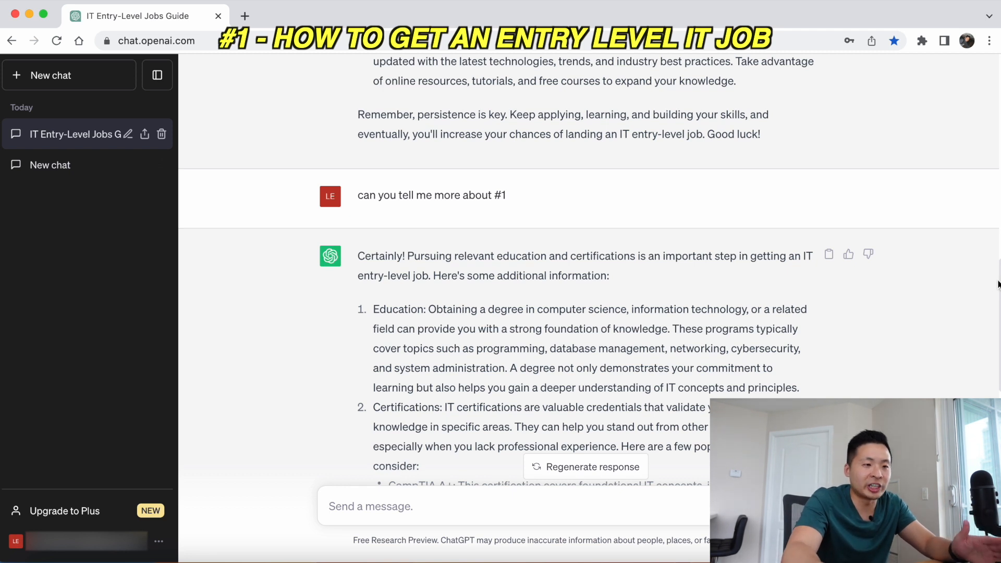
{"action": "scroll", "coordinate": [999, 285], "scroll_direction": "down", "scroll_amount": 1}
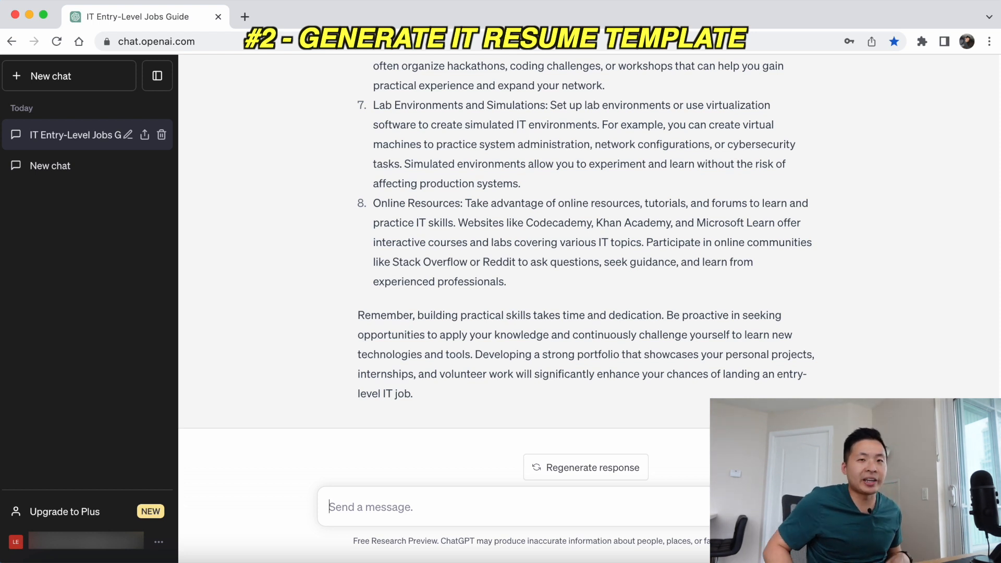
{"action": "type", "text": "Can you create me an entry le"}
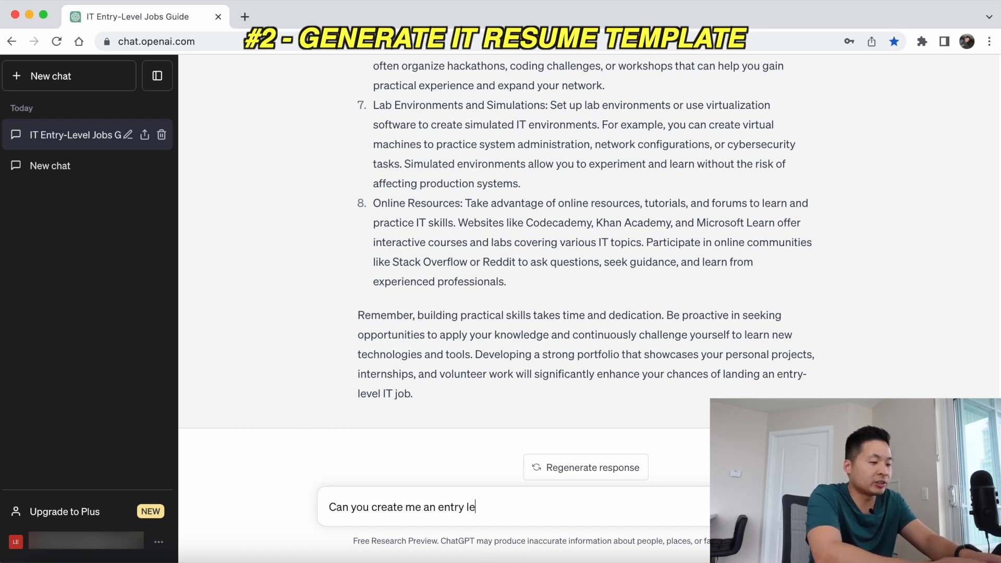
{"action": "key", "text": "BackSpace"}
{"action": "key", "text": "BackSpace"}
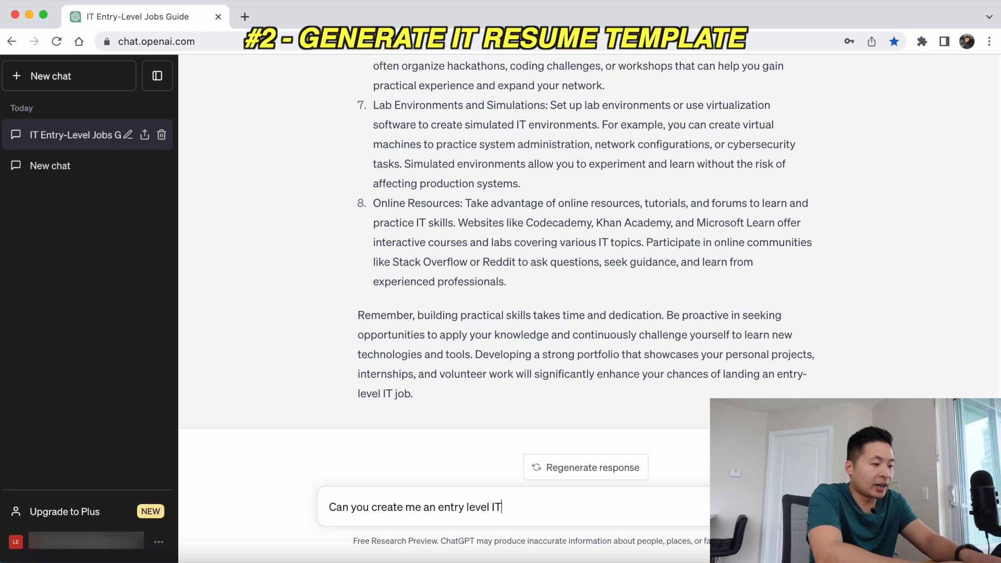
{"action": "type", "text": "vel IT resume template"}
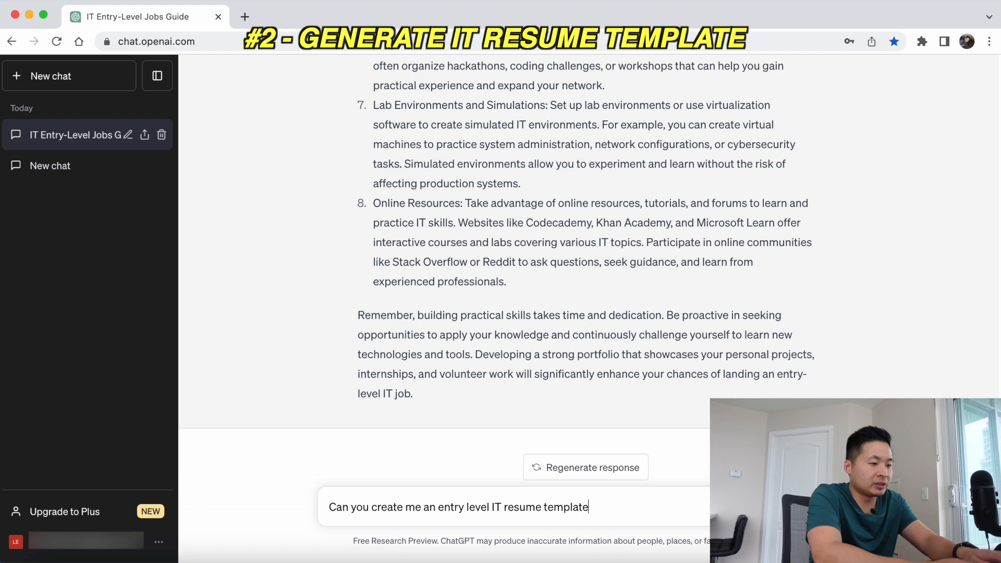
{"action": "key", "text": "Return"}
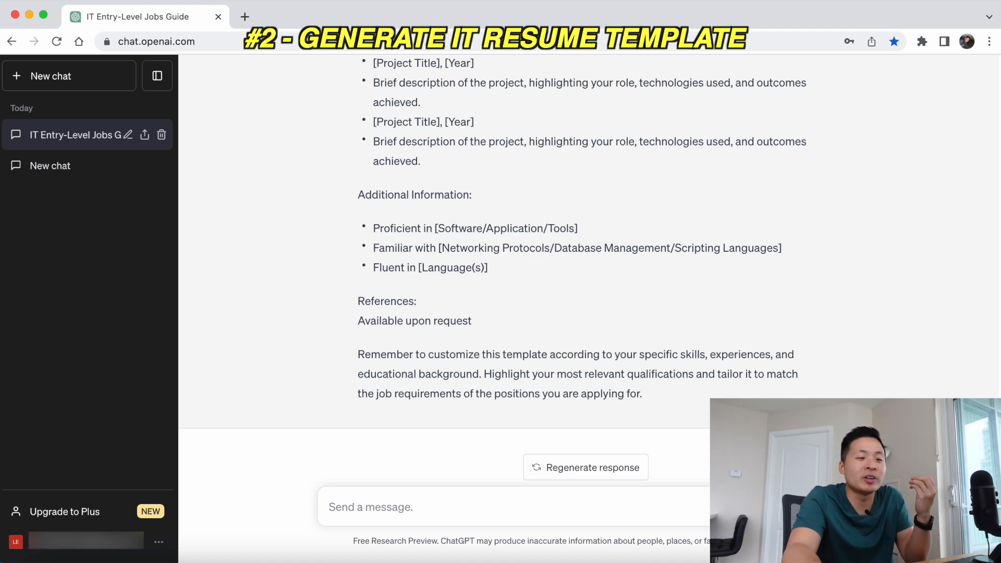
Step: Review the generated resume template, highlighting the sections from the contact details through the internship or volunteer experience
{"action": "scroll", "coordinate": [589, 260], "scroll_direction": "up", "scroll_amount": 7}
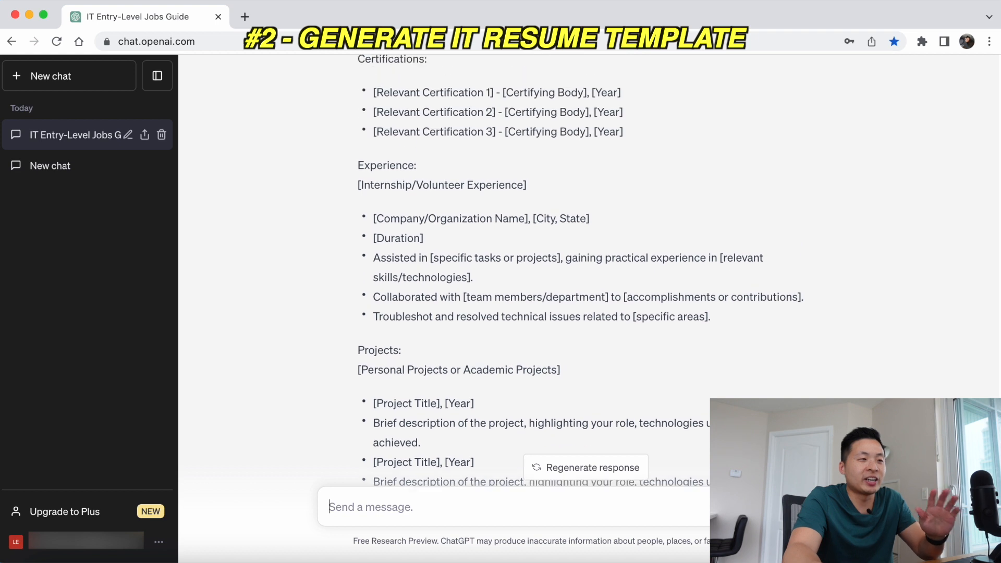
{"action": "scroll", "coordinate": [589, 261], "scroll_direction": "up", "scroll_amount": 2}
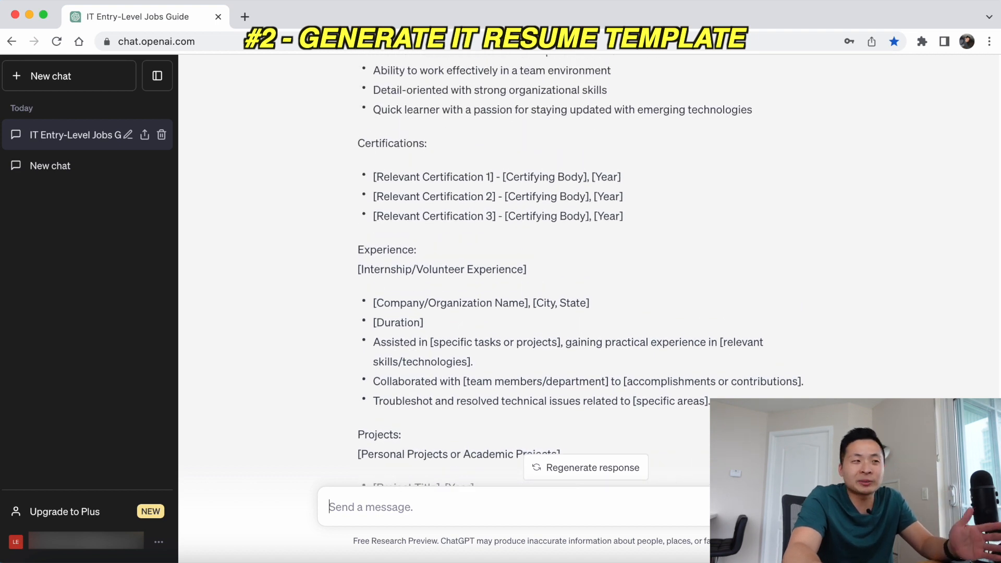
{"action": "scroll", "coordinate": [589, 261], "scroll_direction": "up", "scroll_amount": 1}
{"action": "scroll", "coordinate": [536, 260], "scroll_direction": "up", "scroll_amount": 8}
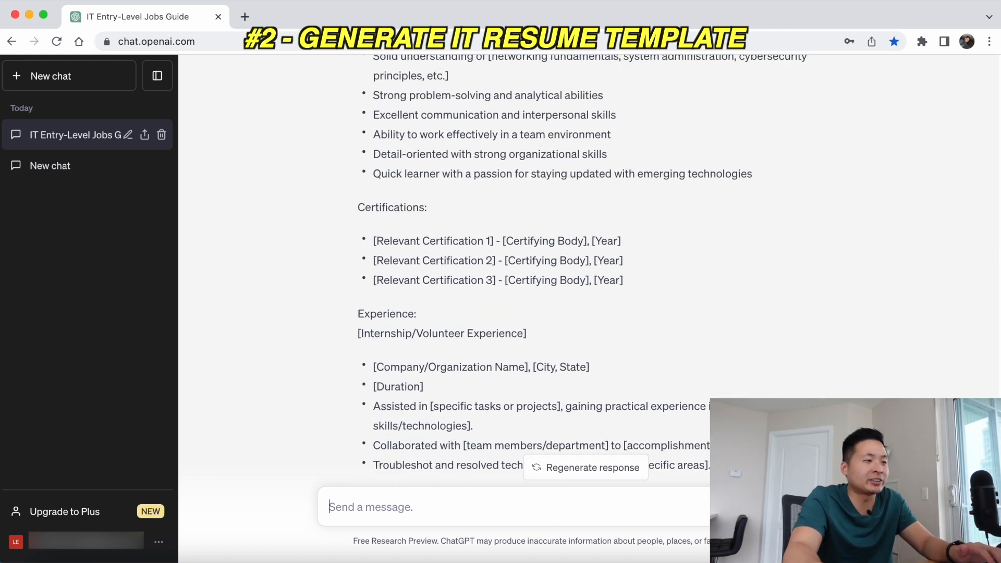
{"action": "left_click_drag", "start_coordinate": [358, 172], "coordinate": [646, 299]}
{"action": "scroll", "coordinate": [643, 294], "scroll_direction": "down", "scroll_amount": 10}
{"action": "left_click_drag", "start_coordinate": [652, 303], "coordinate": [713, 391]}
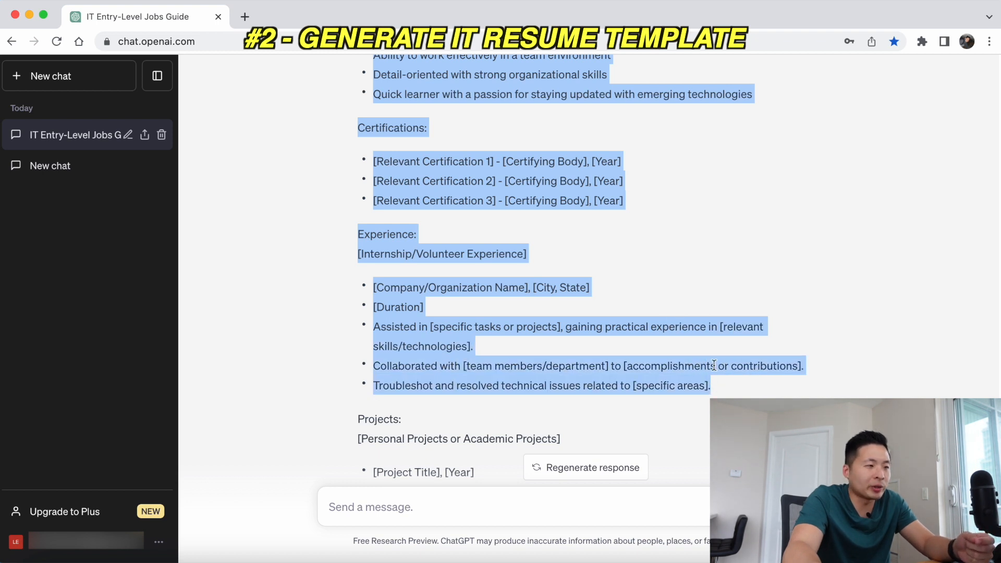
{"action": "scroll", "coordinate": [714, 365], "scroll_direction": "up", "scroll_amount": 9}
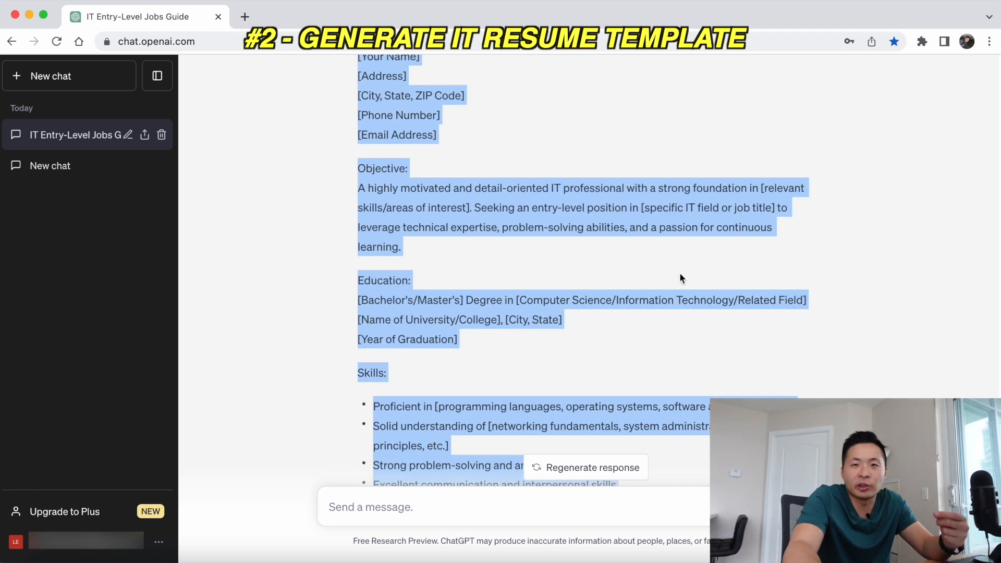
{"action": "scroll", "coordinate": [677, 283], "scroll_direction": "down", "scroll_amount": 15}
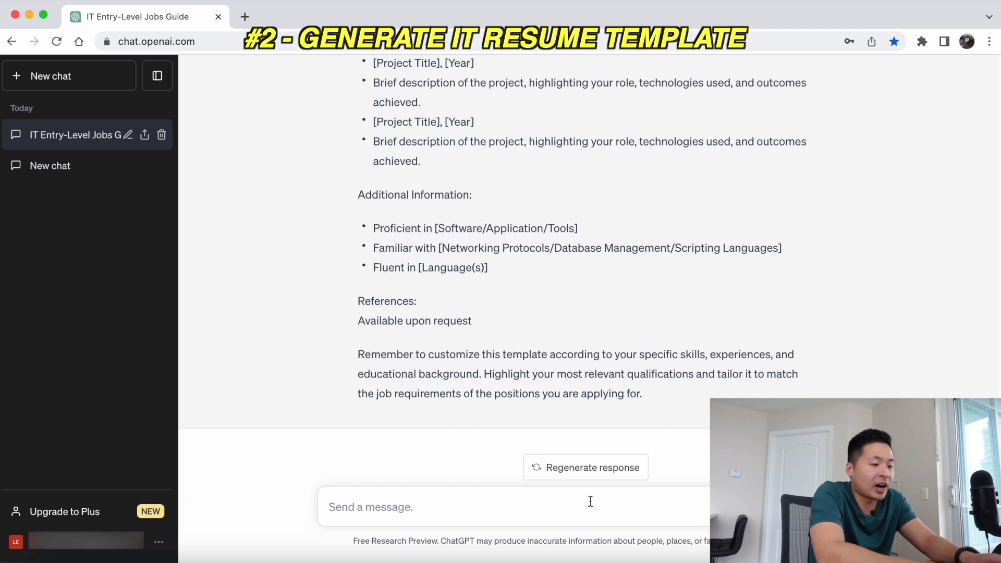
Step: Write a follow-up message saying "i dont have any of these IT experience" and asking what should be done
{"action": "left_click", "coordinate": [591, 501]}
{"action": "type", "text": "i dont have any of these"}
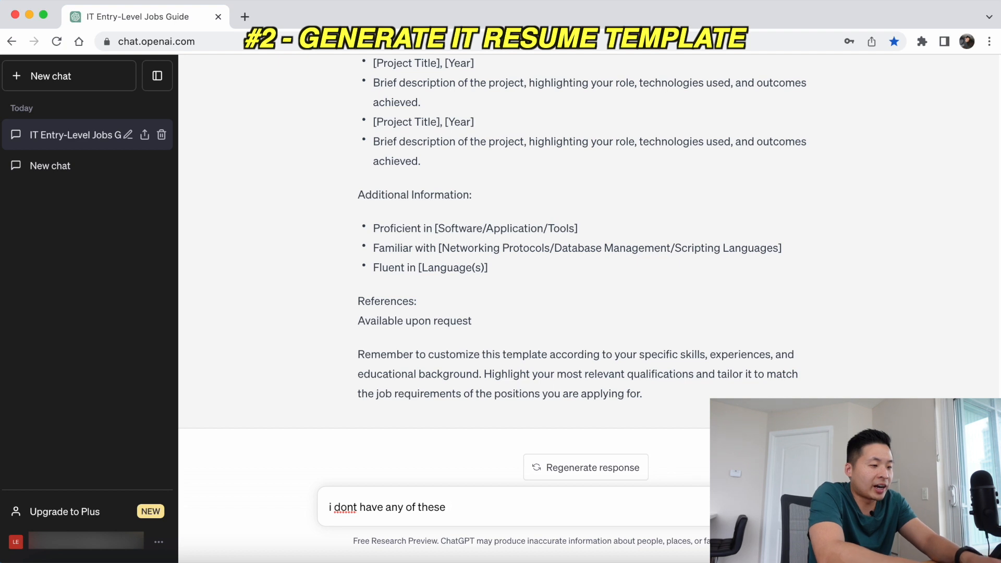
{"action": "type", "text": " IT experience what shou"}
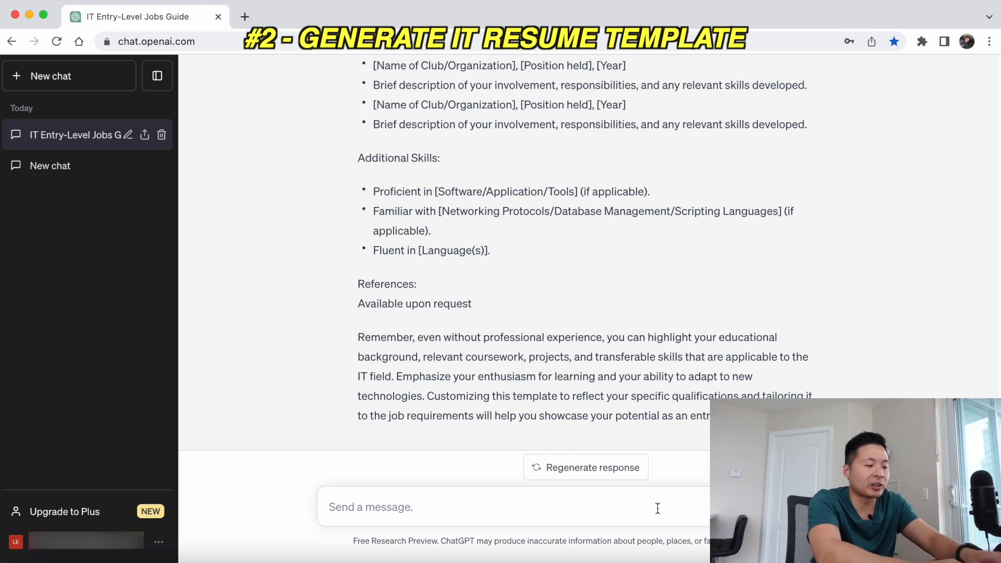
Step: Write a prompt starting "Here's my existing resume I have no IT experience" that requests help with that resume
{"action": "type", "text": "Here's my existing resume I have no IT experience can you con"}
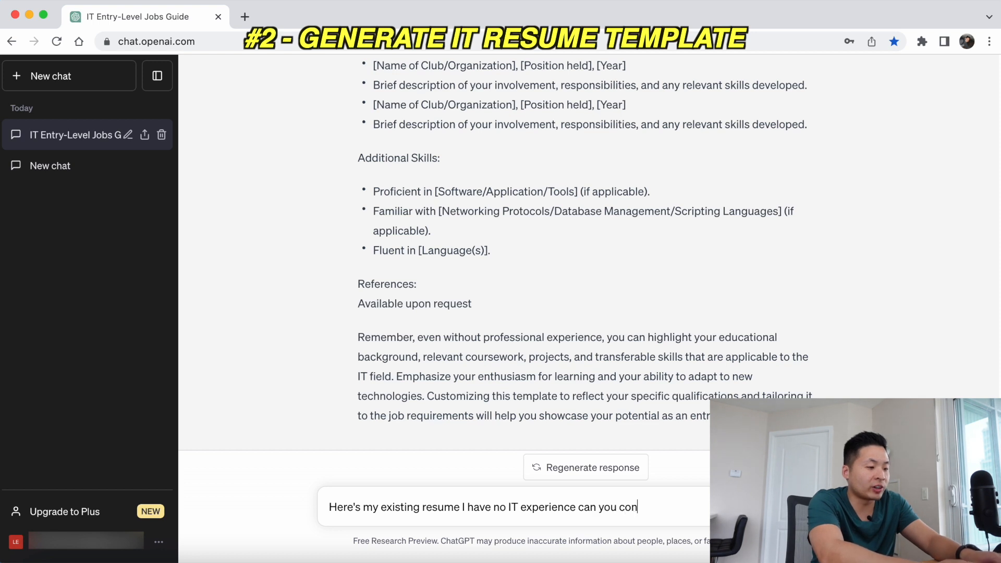
{"action": "type", "text": "esum"}
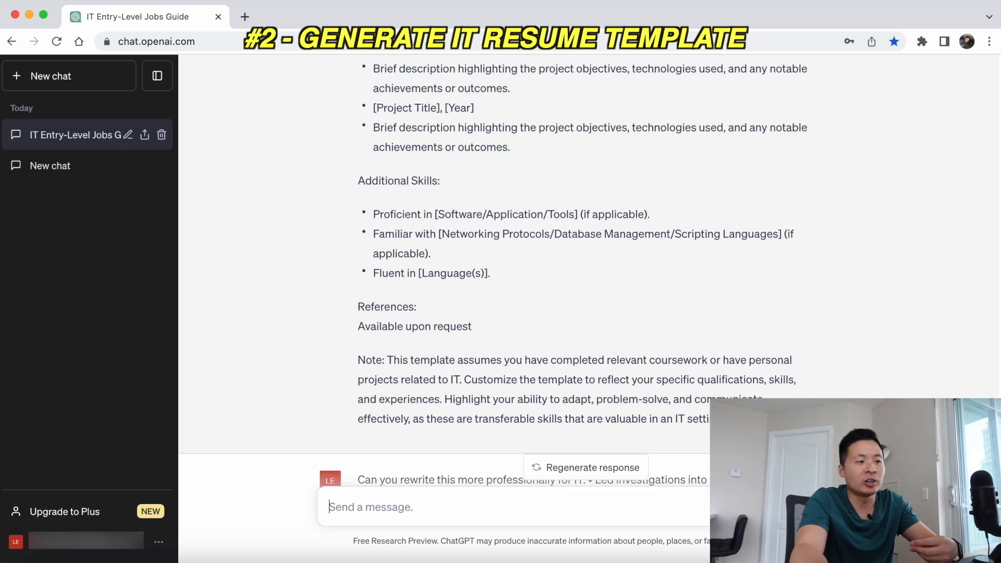
Step: Compare the original testing bullets with their professional IT rewrite and highlight the rewritten bullets under Professional Experience
{"action": "scroll", "coordinate": [534, 271], "scroll_direction": "down", "scroll_amount": 5}
{"action": "scroll", "coordinate": [589, 272], "scroll_direction": "down", "scroll_amount": 3}
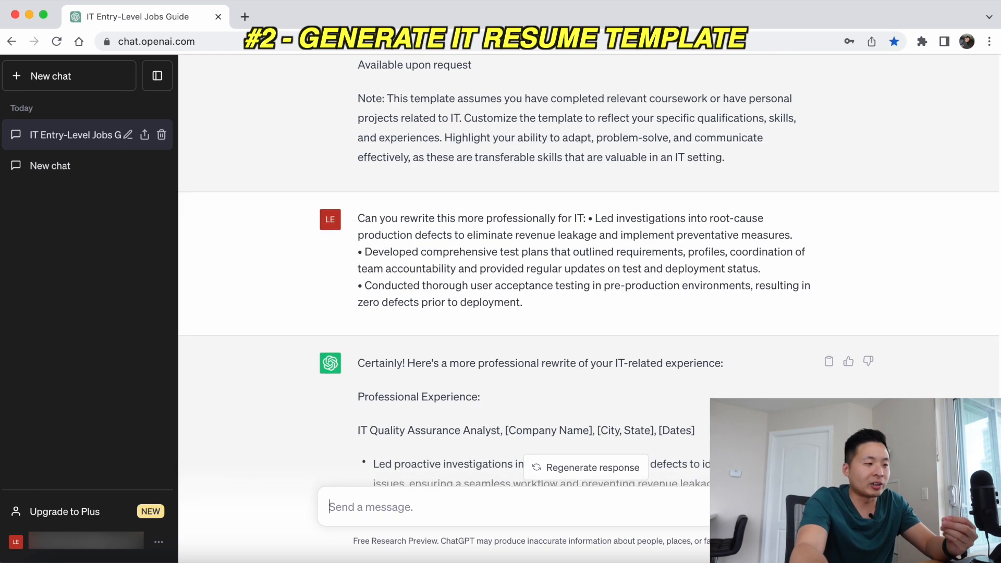
{"action": "scroll", "coordinate": [589, 271], "scroll_direction": "down", "scroll_amount": 2}
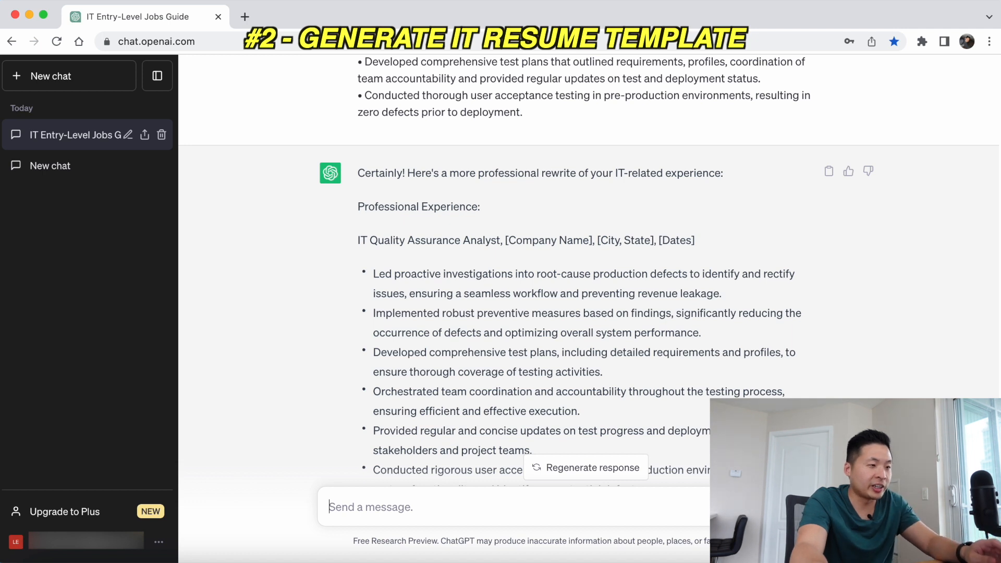
{"action": "scroll", "coordinate": [589, 271], "scroll_direction": "up", "scroll_amount": 1}
{"action": "scroll", "coordinate": [589, 271], "scroll_direction": "down", "scroll_amount": 1}
{"action": "scroll", "coordinate": [589, 271], "scroll_direction": "up", "scroll_amount": 1}
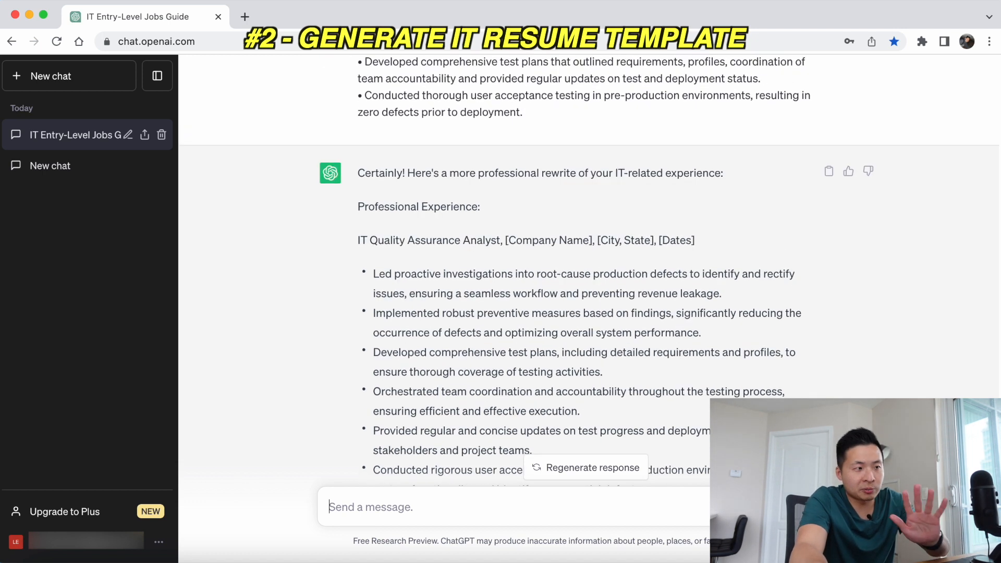
{"action": "scroll", "coordinate": [589, 271], "scroll_direction": "down", "scroll_amount": 1}
{"action": "scroll", "coordinate": [589, 271], "scroll_direction": "up", "scroll_amount": 2}
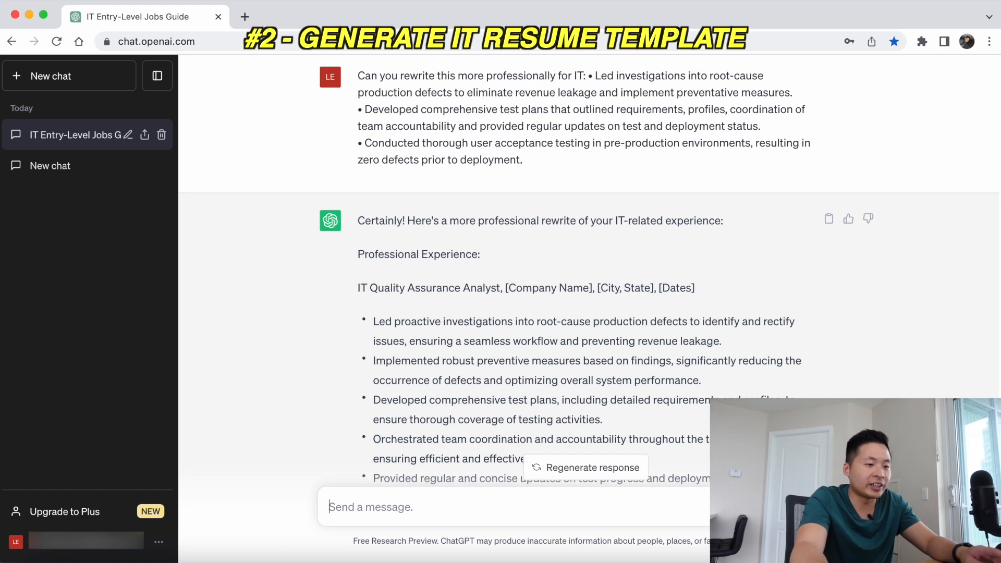
{"action": "scroll", "coordinate": [589, 271], "scroll_direction": "down", "scroll_amount": 5}
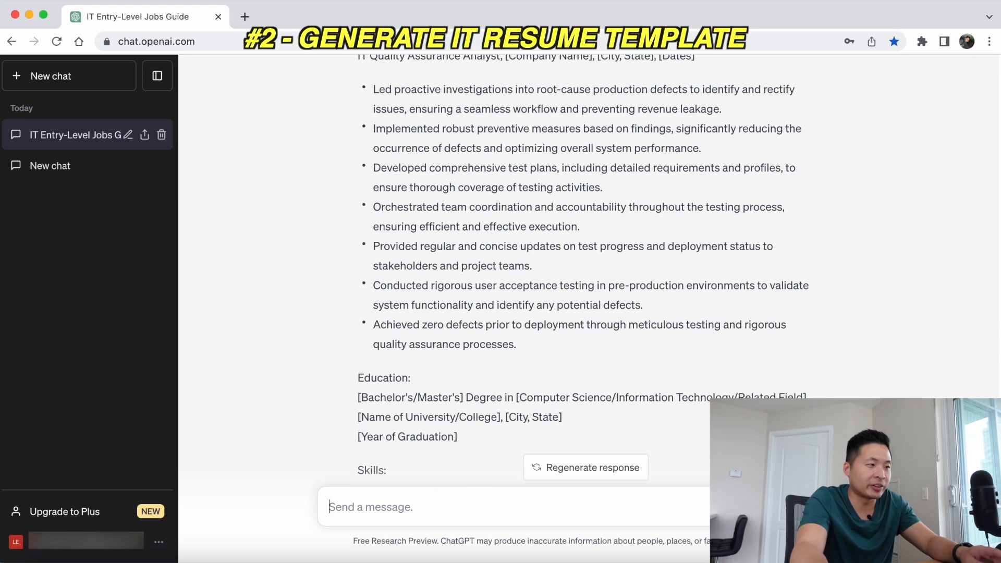
{"action": "scroll", "coordinate": [377, 142], "scroll_direction": "up", "scroll_amount": 1}
{"action": "left_click_drag", "start_coordinate": [377, 142], "coordinate": [641, 402]}
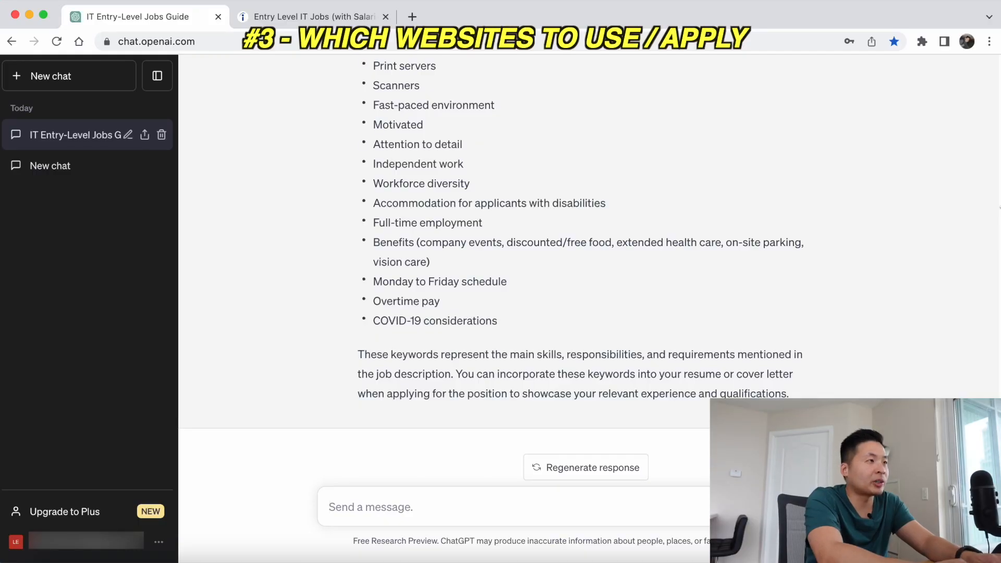
Step: Ask ChatGPT "what websites can I use to apply for entry level IT jobs"
{"action": "type", "text": "what websites can I use "}
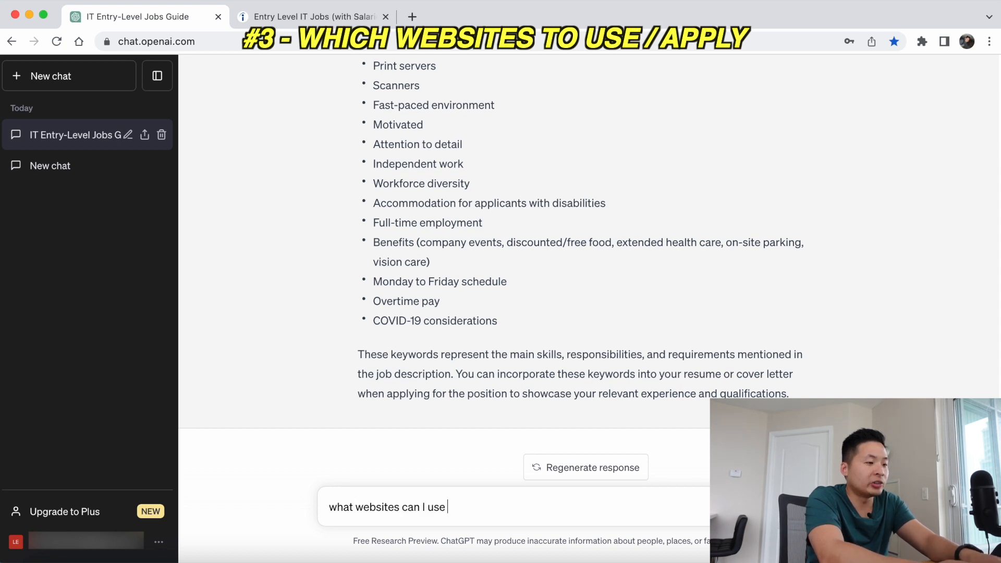
{"action": "type", "text": "to apply for ent"}
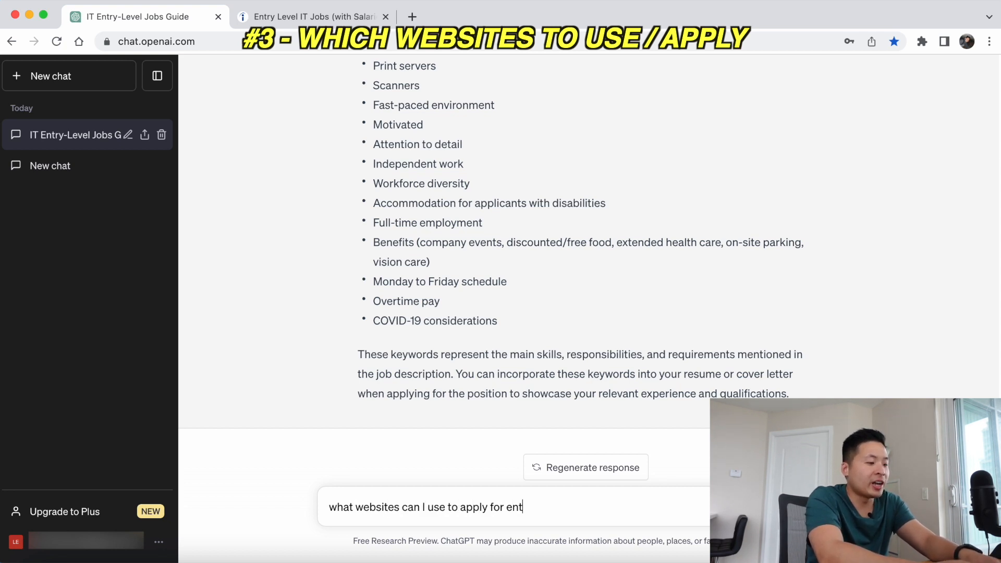
{"action": "type", "text": "ry level IT jobs"}
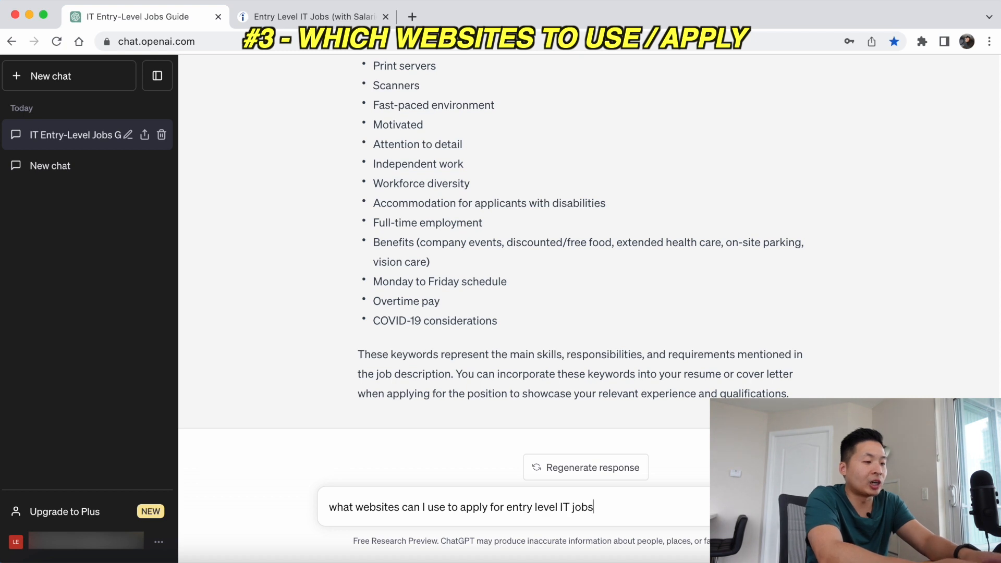
{"action": "key", "text": "Return"}
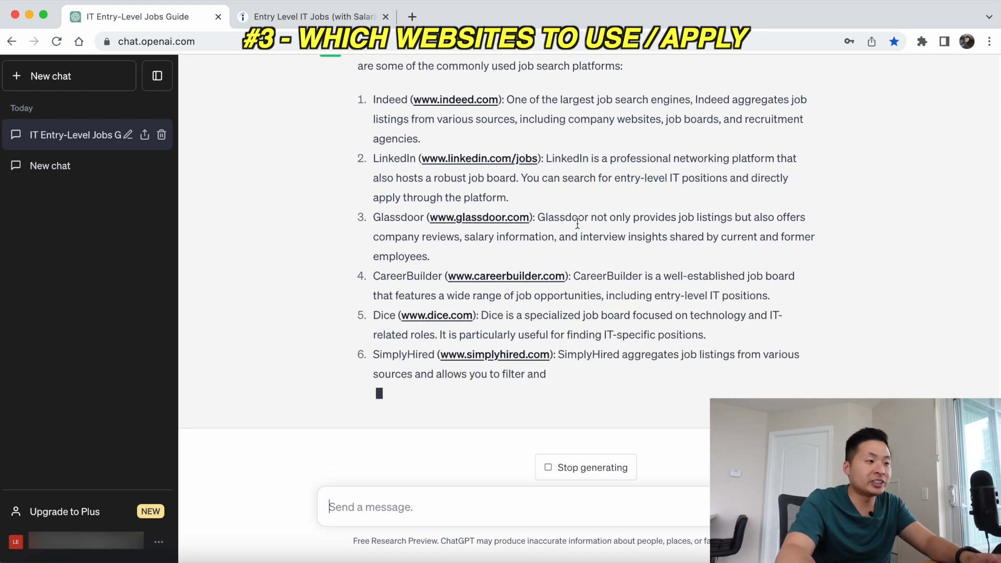
Step: Ask for the pros and cons of using Indeed when applying for IT jobs
{"action": "type", "text": "tell me "}
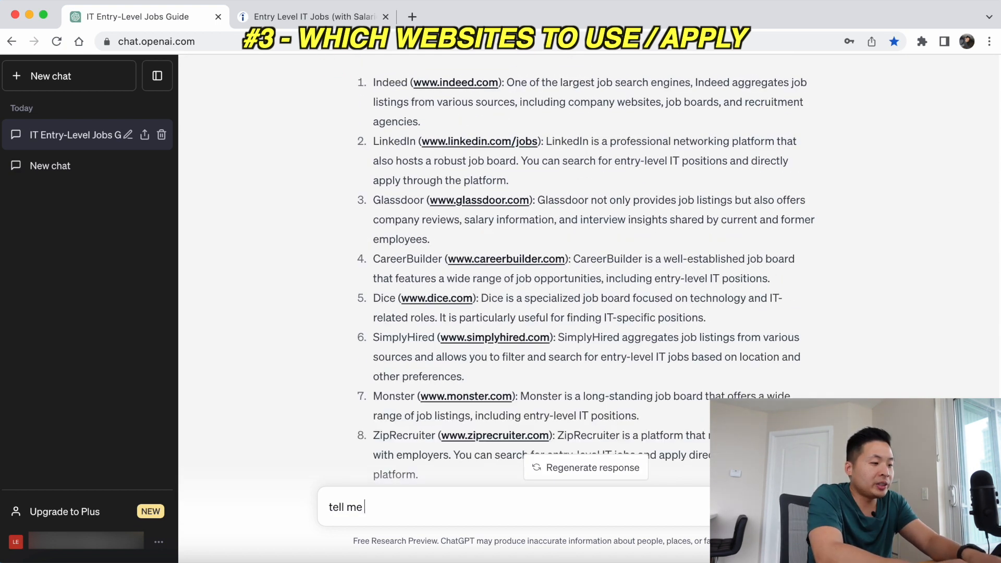
{"action": "type", "text": "the pros and cons to using indeed when appl"}
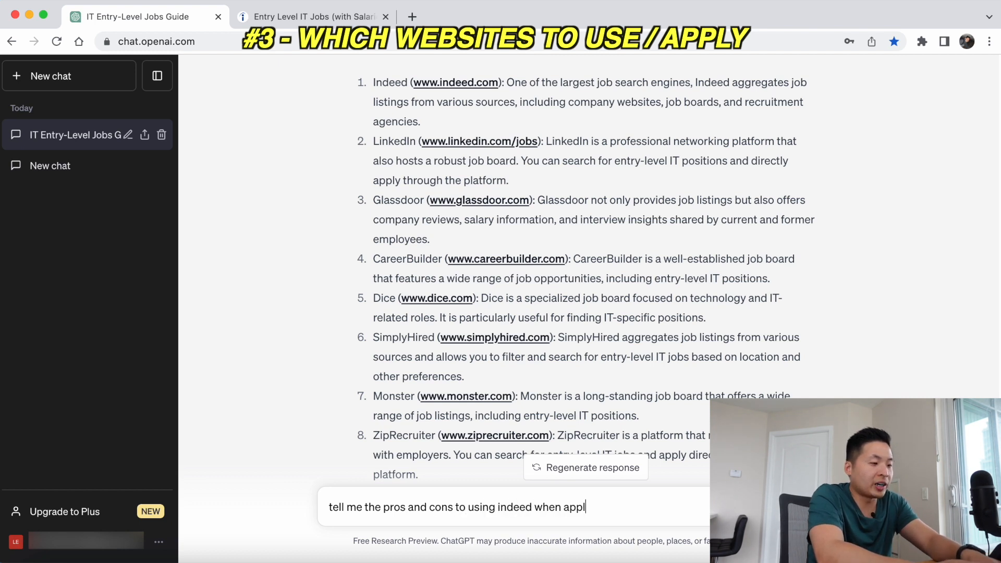
{"action": "type", "text": "ying for jobs"}
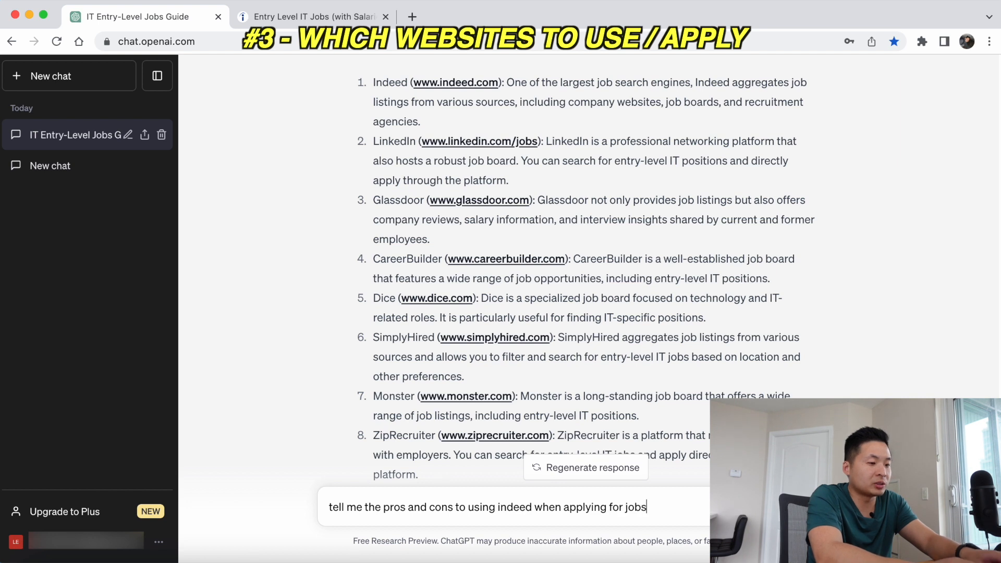
{"action": "type", "text": " IT"}
{"action": "key", "text": "Return"}
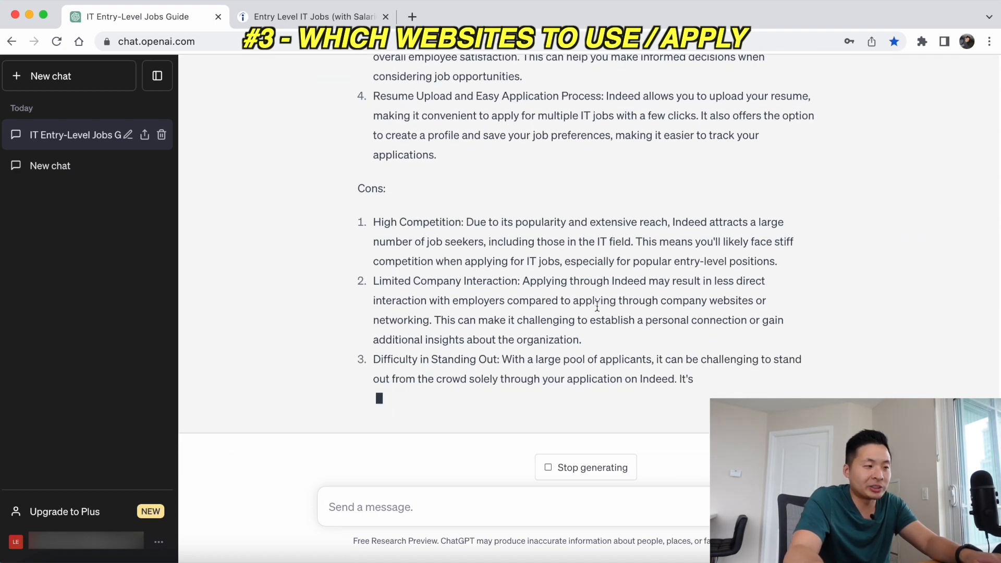
Step: Ask "what keywords should i use when searching for entry level IT jobs"
{"action": "type", "text": "what keywo"}
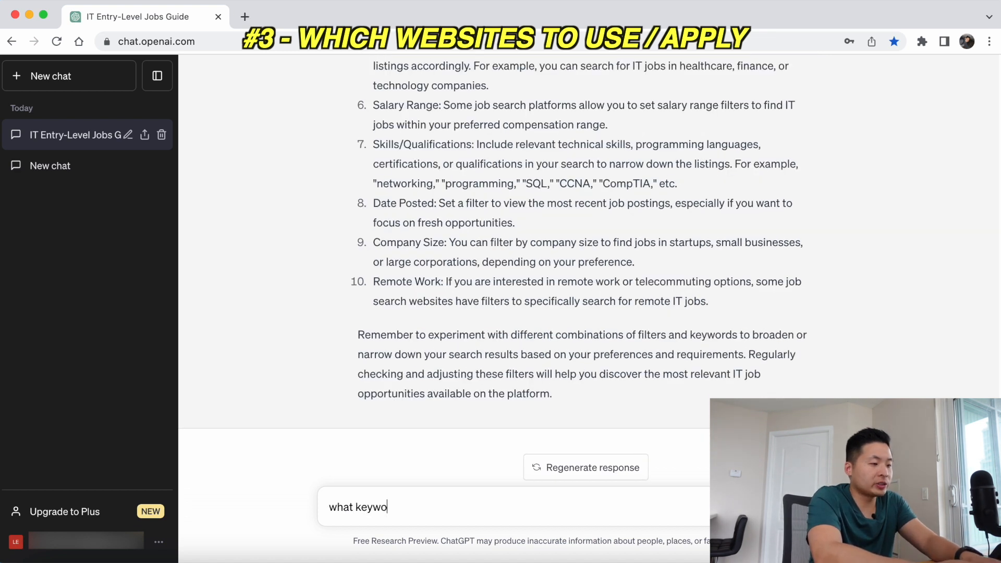
{"action": "type", "text": "rds should i use when searching for entry level IT jobs"}
{"action": "key", "text": "Return"}
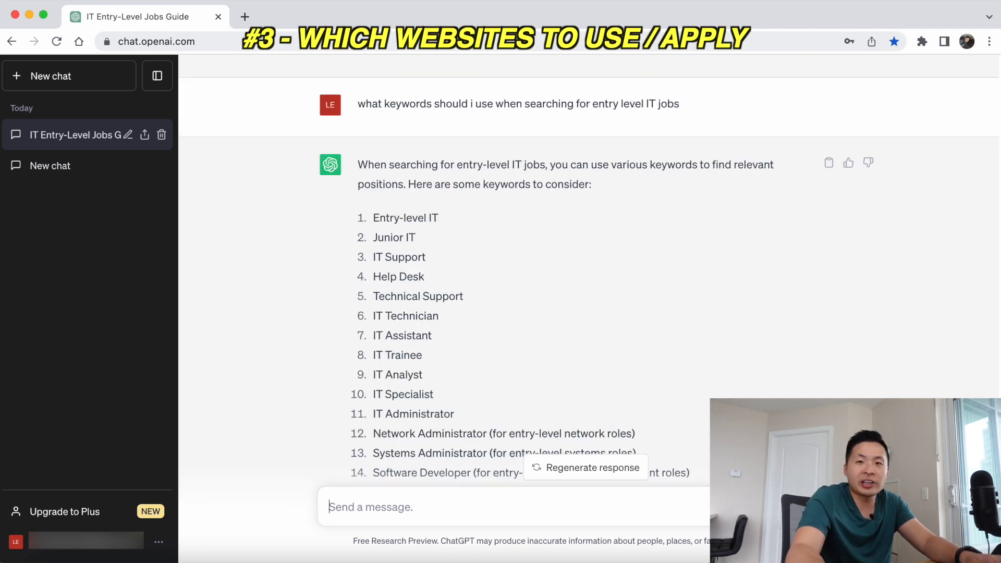
Step: Search Google for "job indeed" in a new browser tab and open Indeed's Toronto, ON jobs page
{"action": "left_click", "coordinate": [245, 17]}
{"action": "type", "text": "job"}
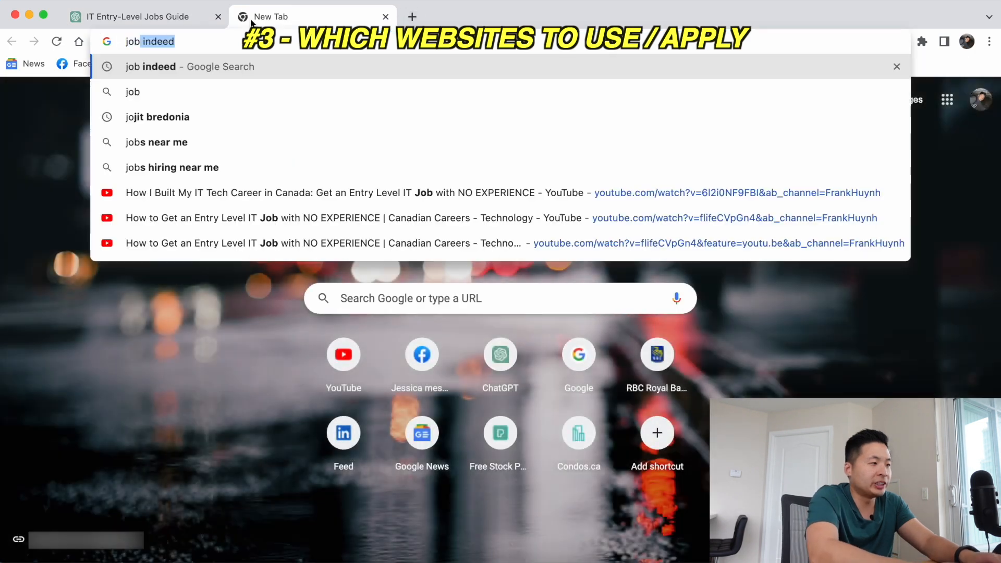
{"action": "key", "text": "Return"}
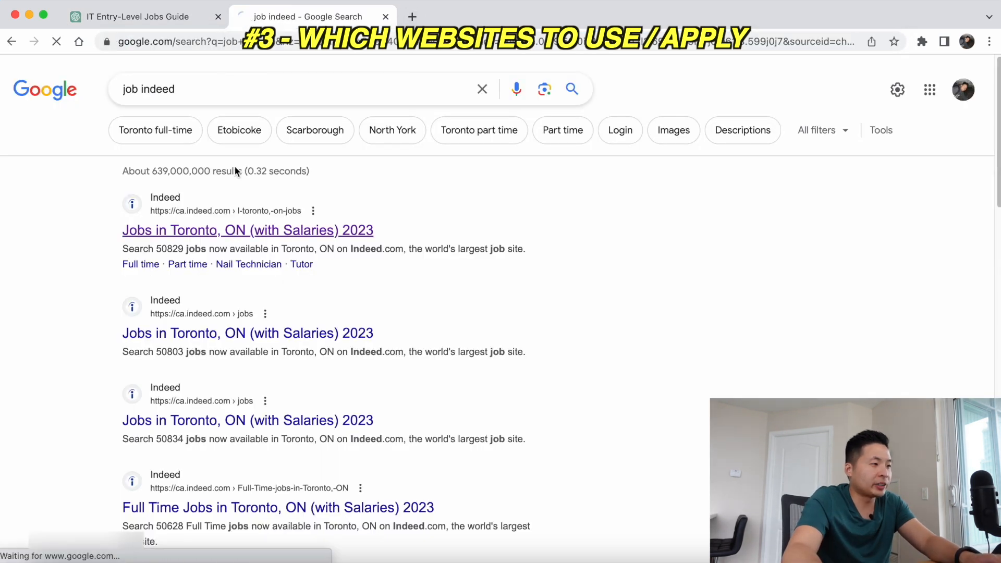
Step: Copy the suggested keyword "Entry-level IT" from the ChatGPT answer and search Indeed for it in Toronto, ON
{"action": "left_click", "coordinate": [181, 25]}
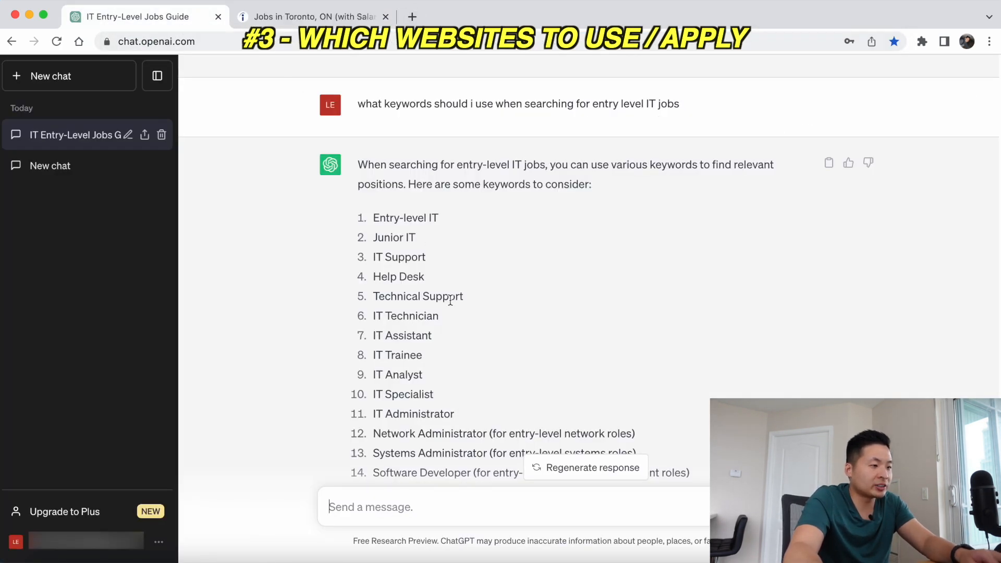
{"action": "left_click_drag", "start_coordinate": [444, 218], "coordinate": [384, 223]}
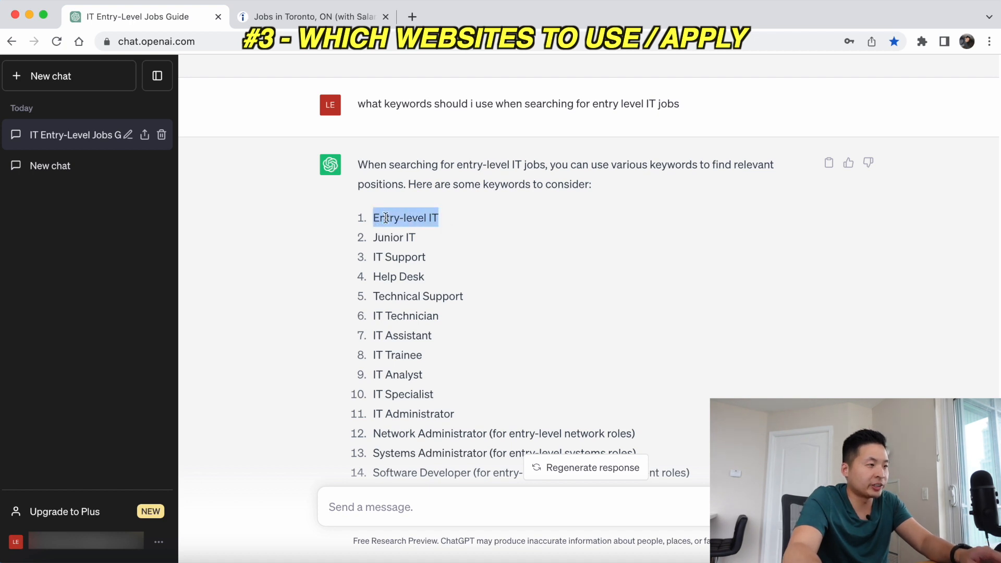
{"action": "left_click", "coordinate": [313, 17]}
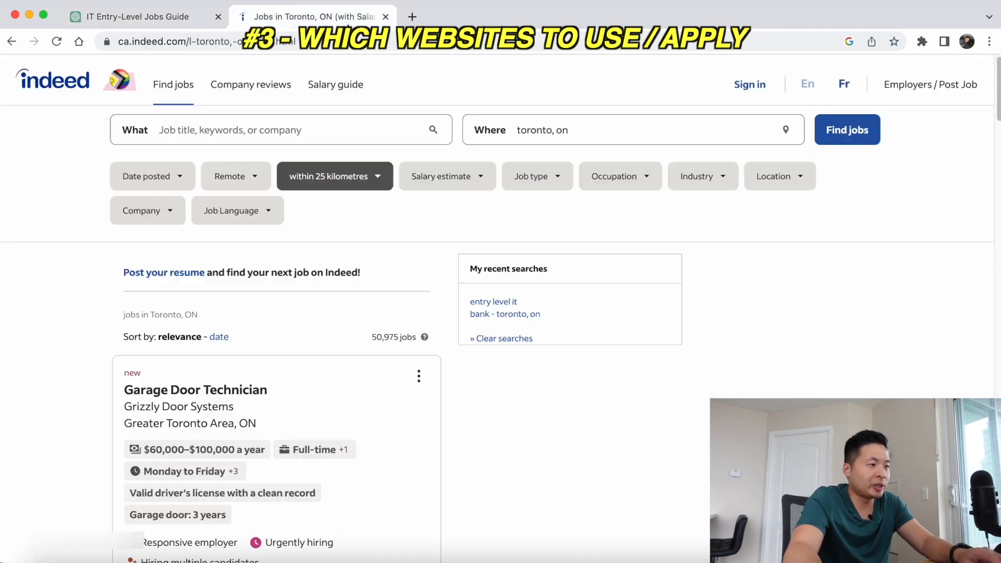
{"action": "left_click", "coordinate": [352, 128]}
{"action": "type", "text": "Entry-level IT"}
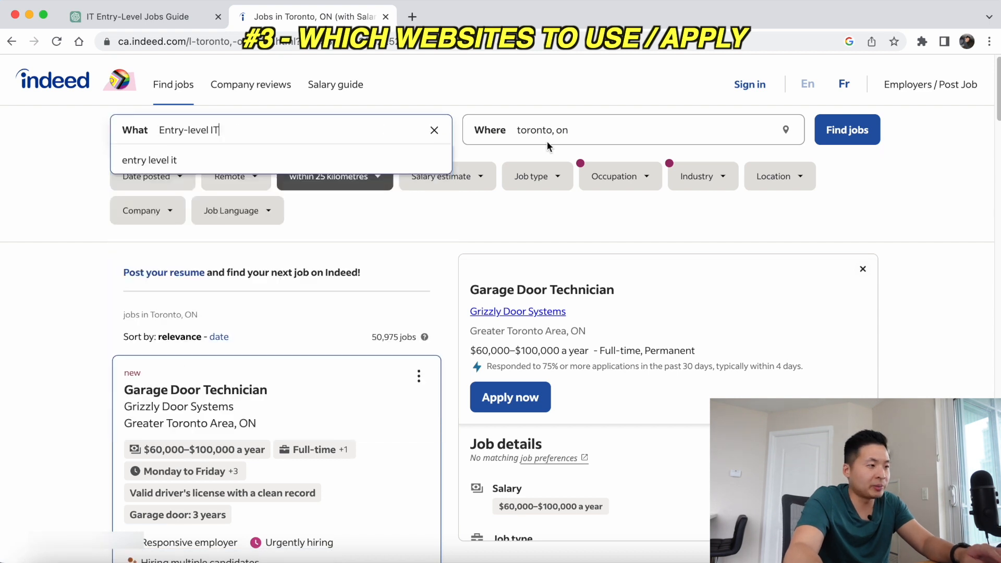
{"action": "left_click", "coordinate": [839, 138]}
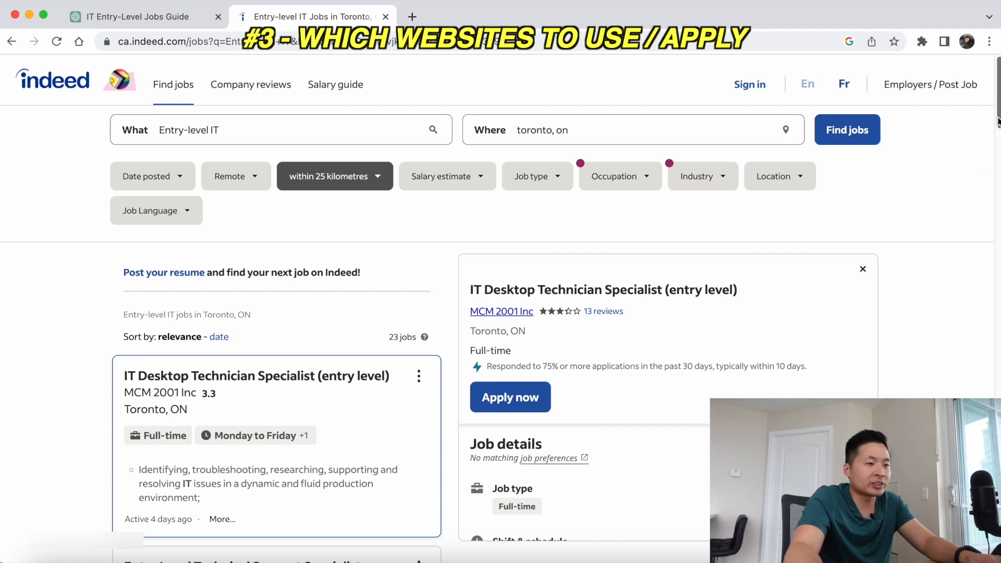
Step: Browse the entry-level and junior IT listings on Indeed and read the requirements of the IT Junior Support Analyst posting
{"action": "scroll", "coordinate": [997, 121], "scroll_direction": "down", "scroll_amount": 3}
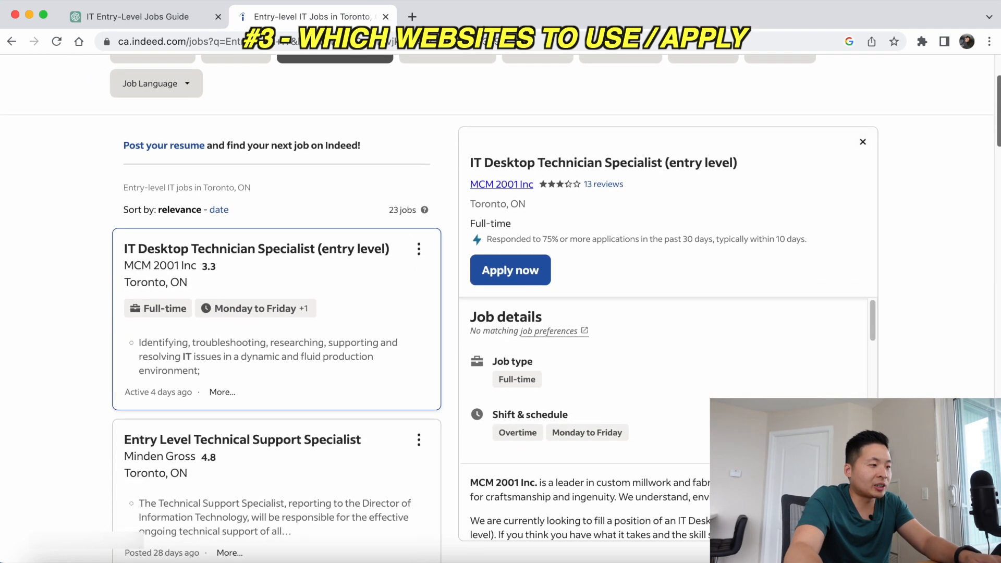
{"action": "scroll", "coordinate": [500, 307], "scroll_direction": "down", "scroll_amount": 1}
{"action": "scroll", "coordinate": [500, 308], "scroll_direction": "down", "scroll_amount": 5}
{"action": "scroll", "coordinate": [276, 308], "scroll_direction": "down", "scroll_amount": 4}
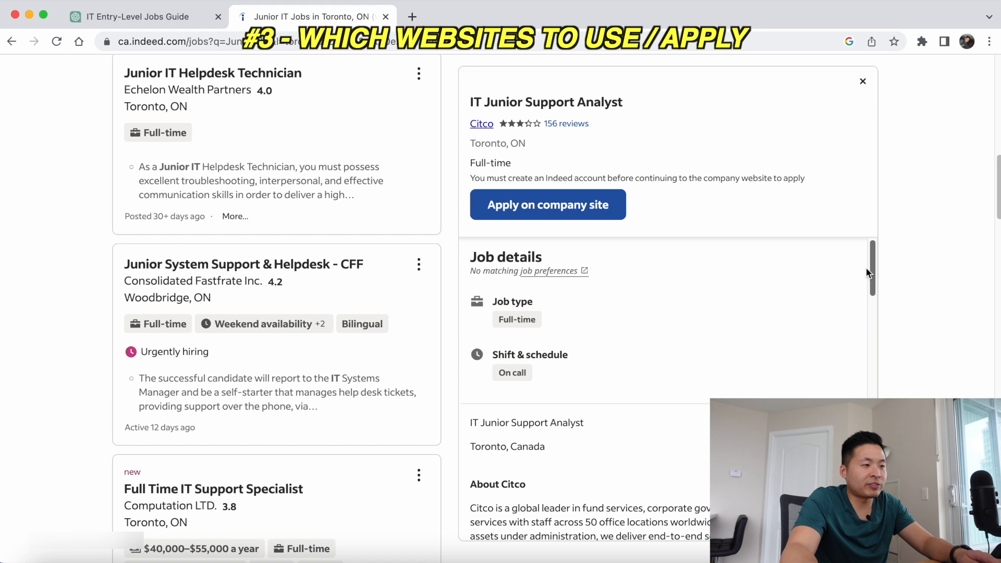
{"action": "left_click_drag", "start_coordinate": [865, 267], "coordinate": [863, 422]}
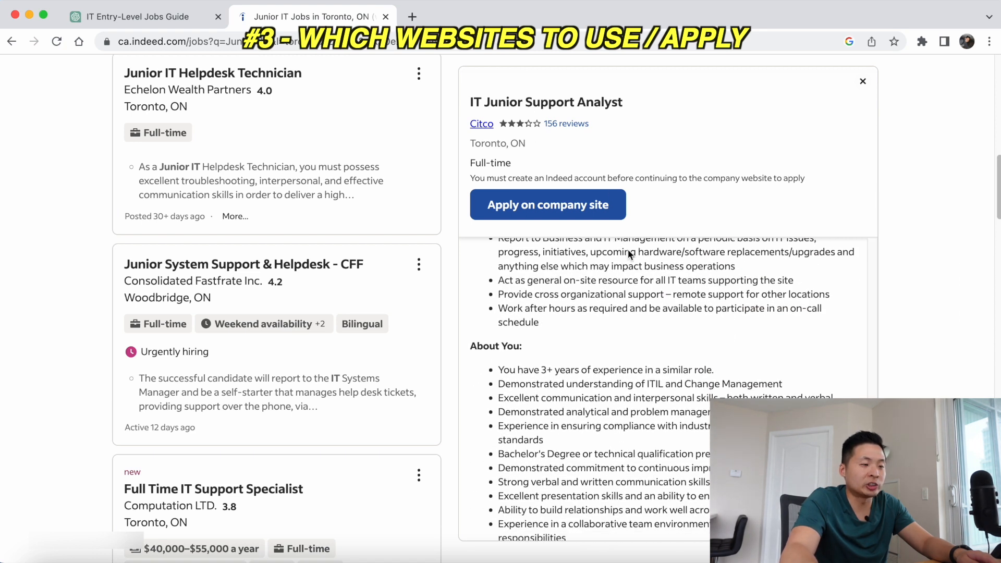
{"action": "left_click", "coordinate": [167, 20]}
{"action": "left_click", "coordinate": [285, 22]}
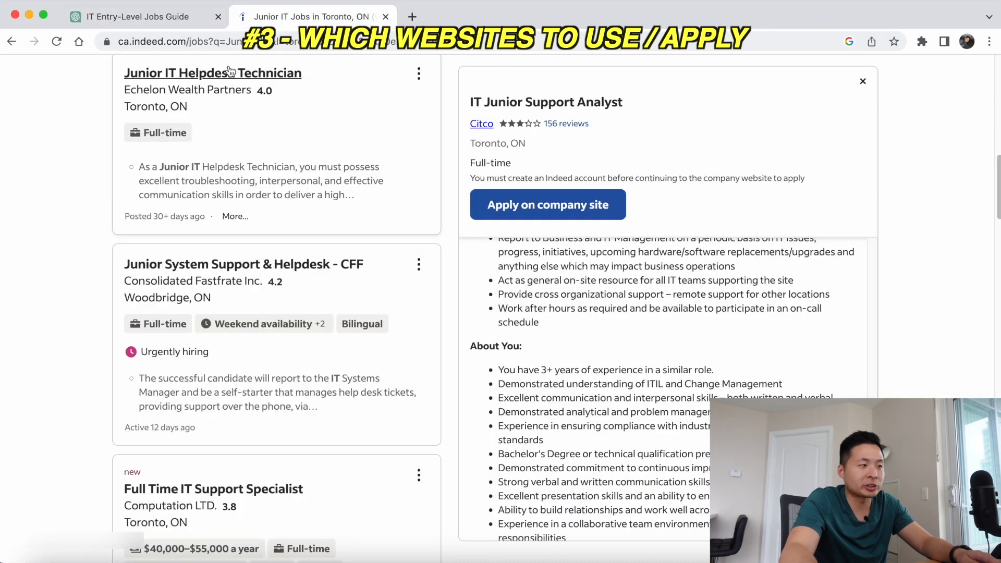
Step: Return to ChatGPT and ask it to generate practice interview questions and answers for an IT entry position
{"action": "key", "text": "ctrl+shift+Tab"}
{"action": "left_click", "coordinate": [444, 504]}
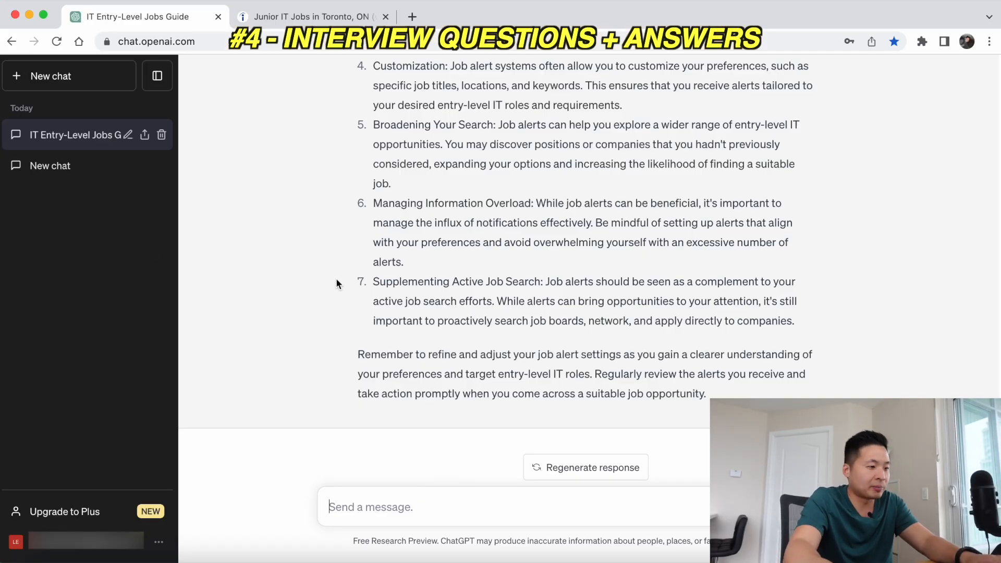
{"action": "type", "text": "can"}
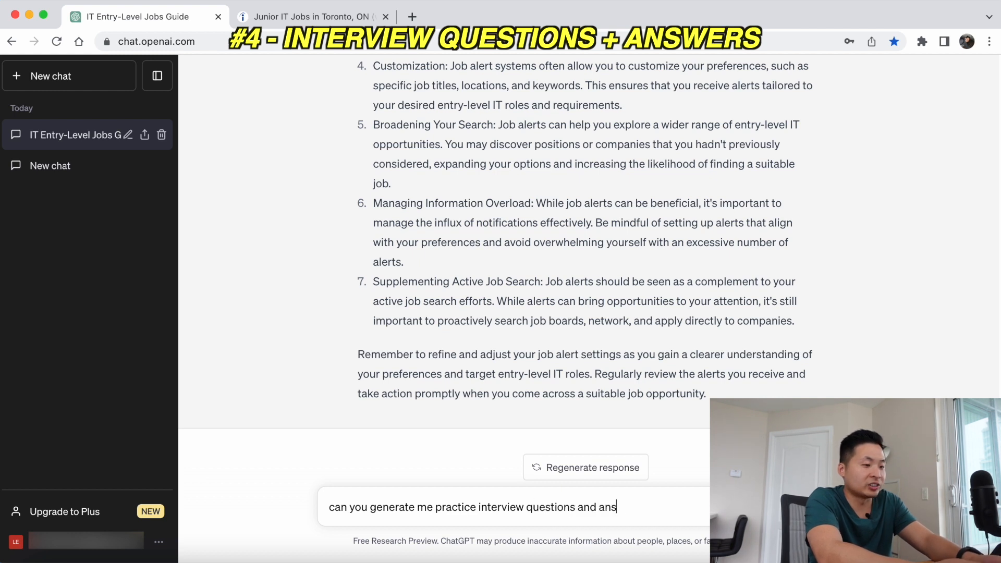
{"action": "type", "text": "s for an IT entry position"}
{"action": "key", "text": "Return"}
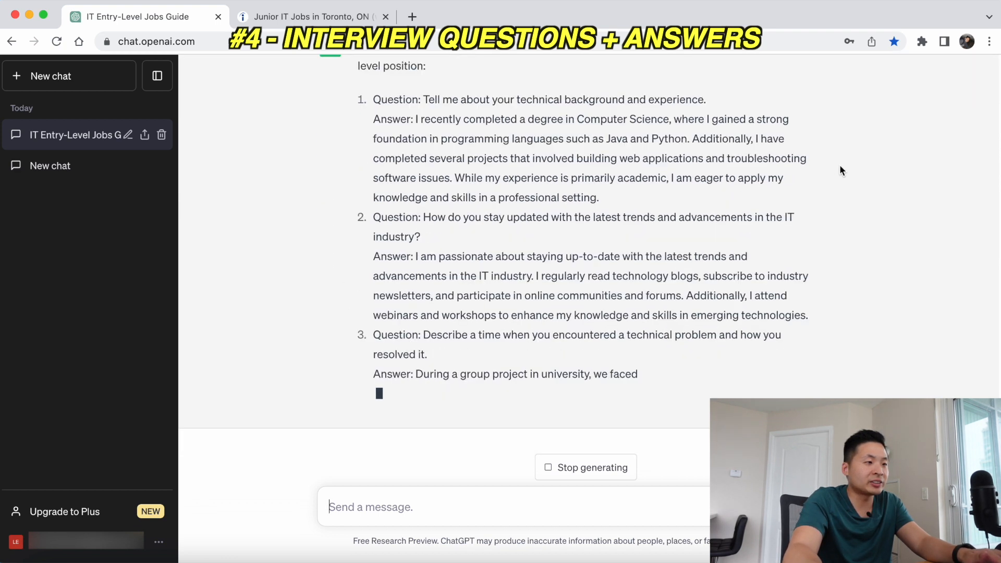
Step: Read through the generated practice interview questions and their sample answers
{"action": "scroll", "coordinate": [846, 166], "scroll_direction": "up", "scroll_amount": 3}
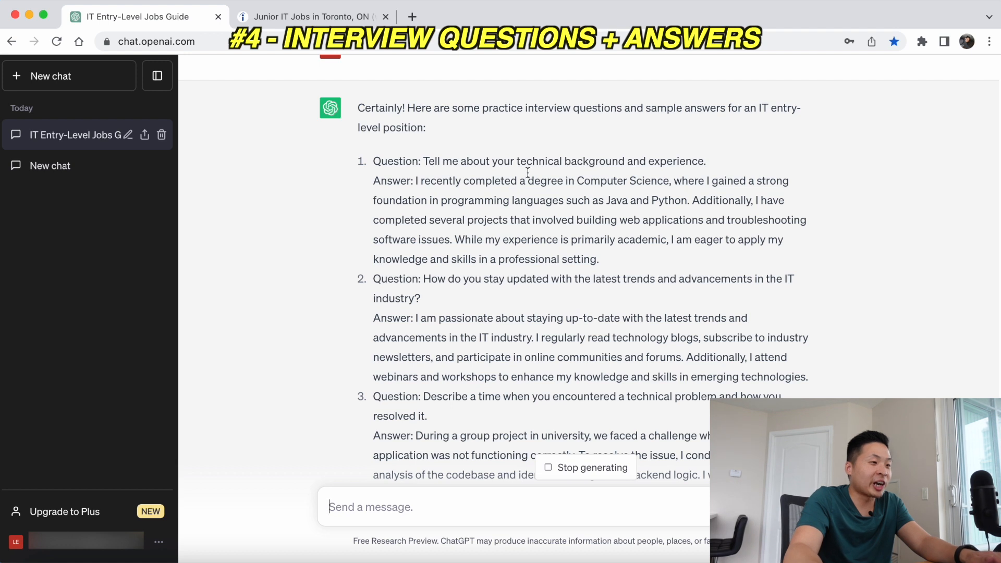
{"action": "scroll", "coordinate": [896, 320], "scroll_direction": "down", "scroll_amount": 1}
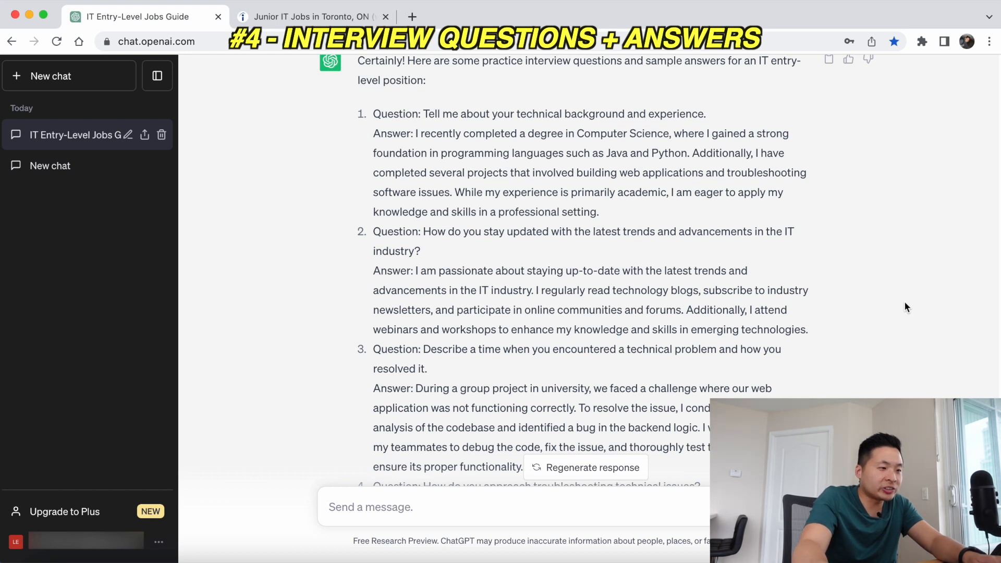
{"action": "scroll", "coordinate": [904, 310], "scroll_direction": "down", "scroll_amount": 1}
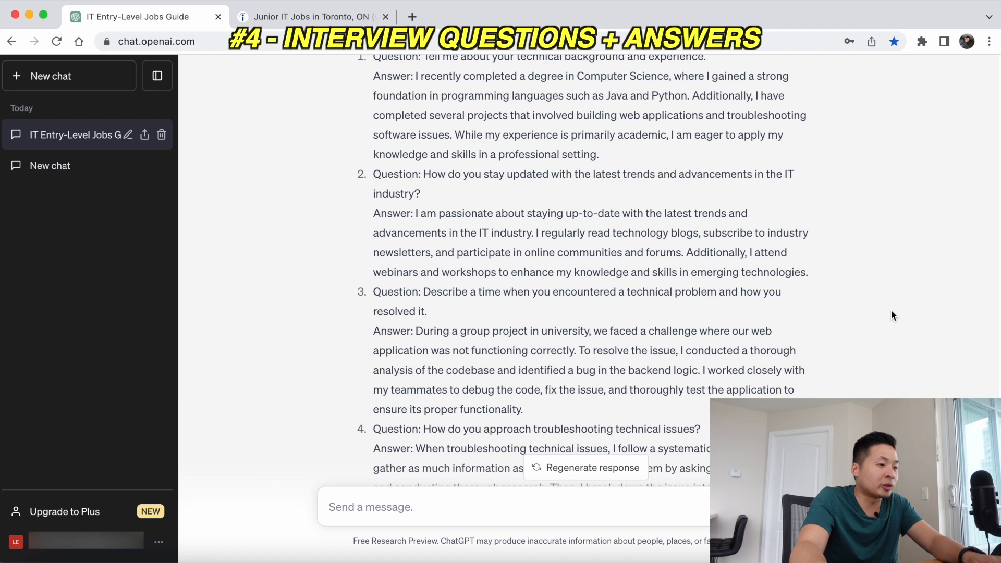
{"action": "scroll", "coordinate": [886, 310], "scroll_direction": "down", "scroll_amount": 2}
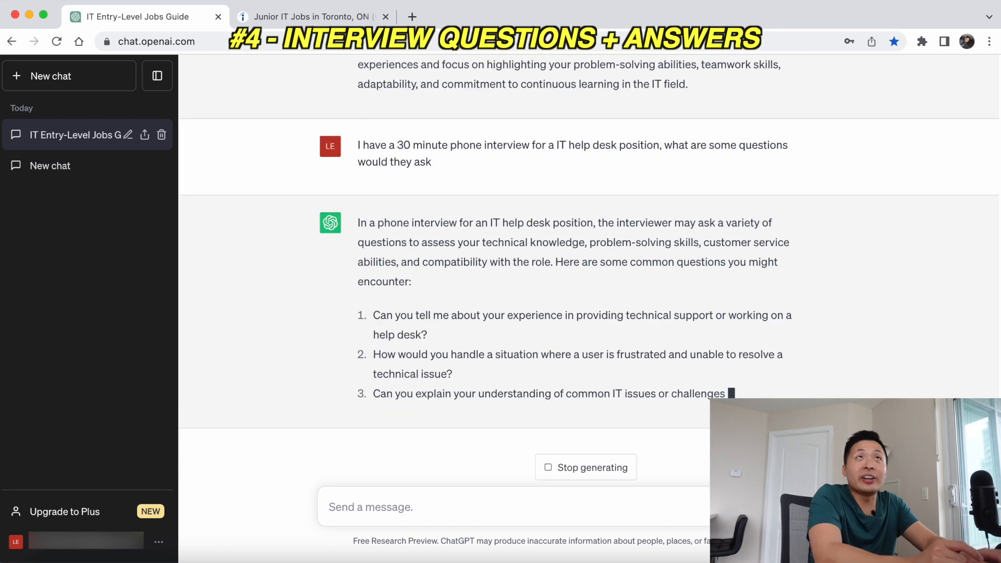